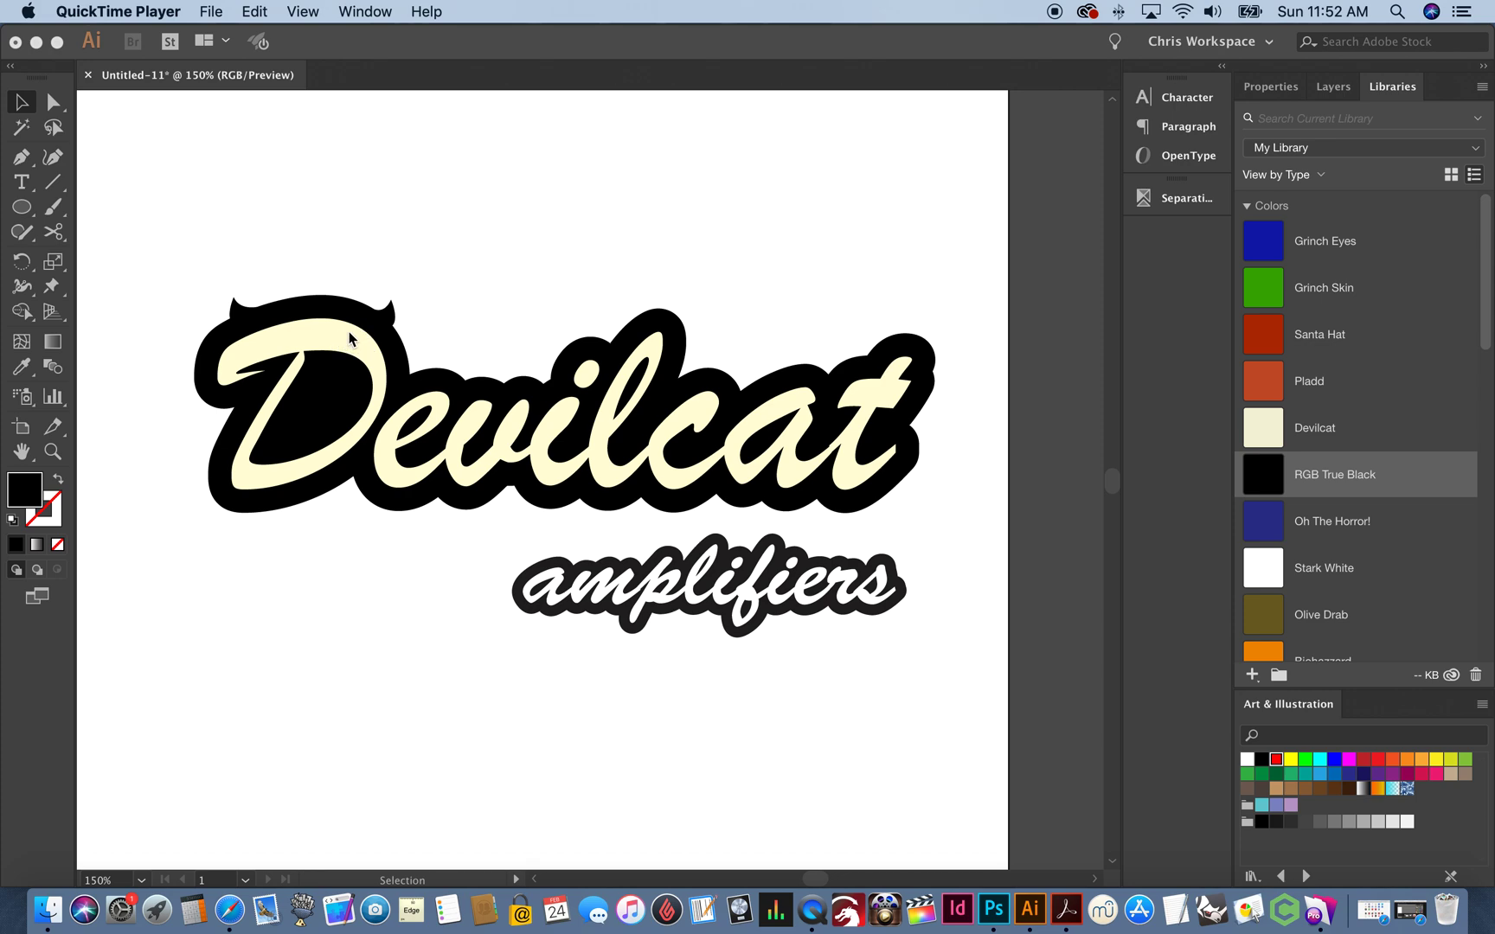
Show the Color panel with the logo backing's RGB True Black fill at 100%
{"action": "left_click", "coordinate": [366, 322]}
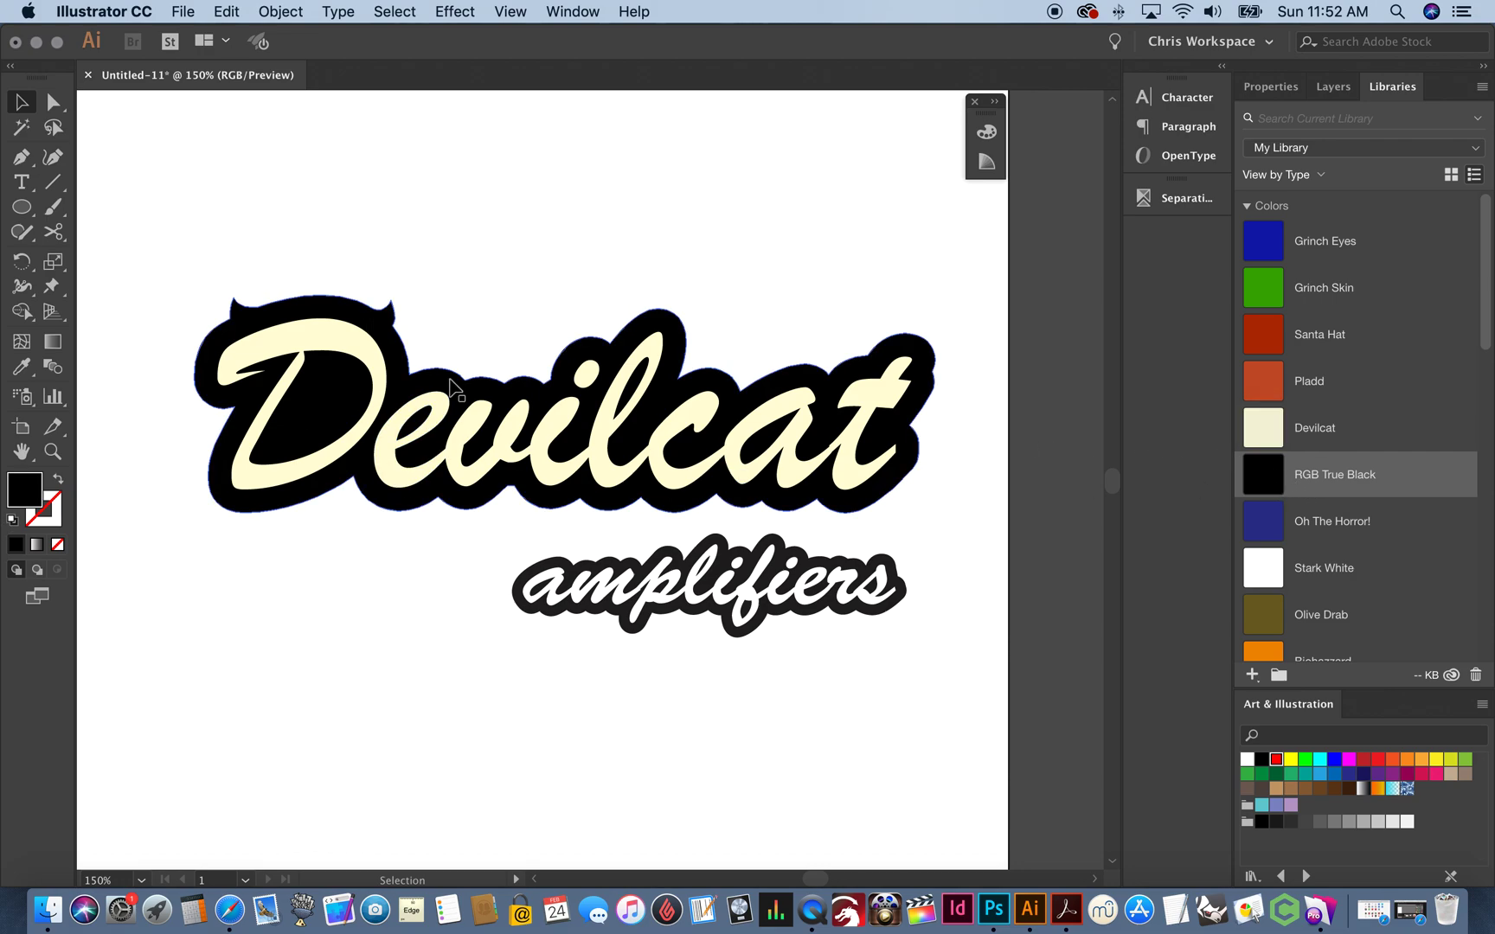
{"action": "left_click", "coordinate": [989, 132]}
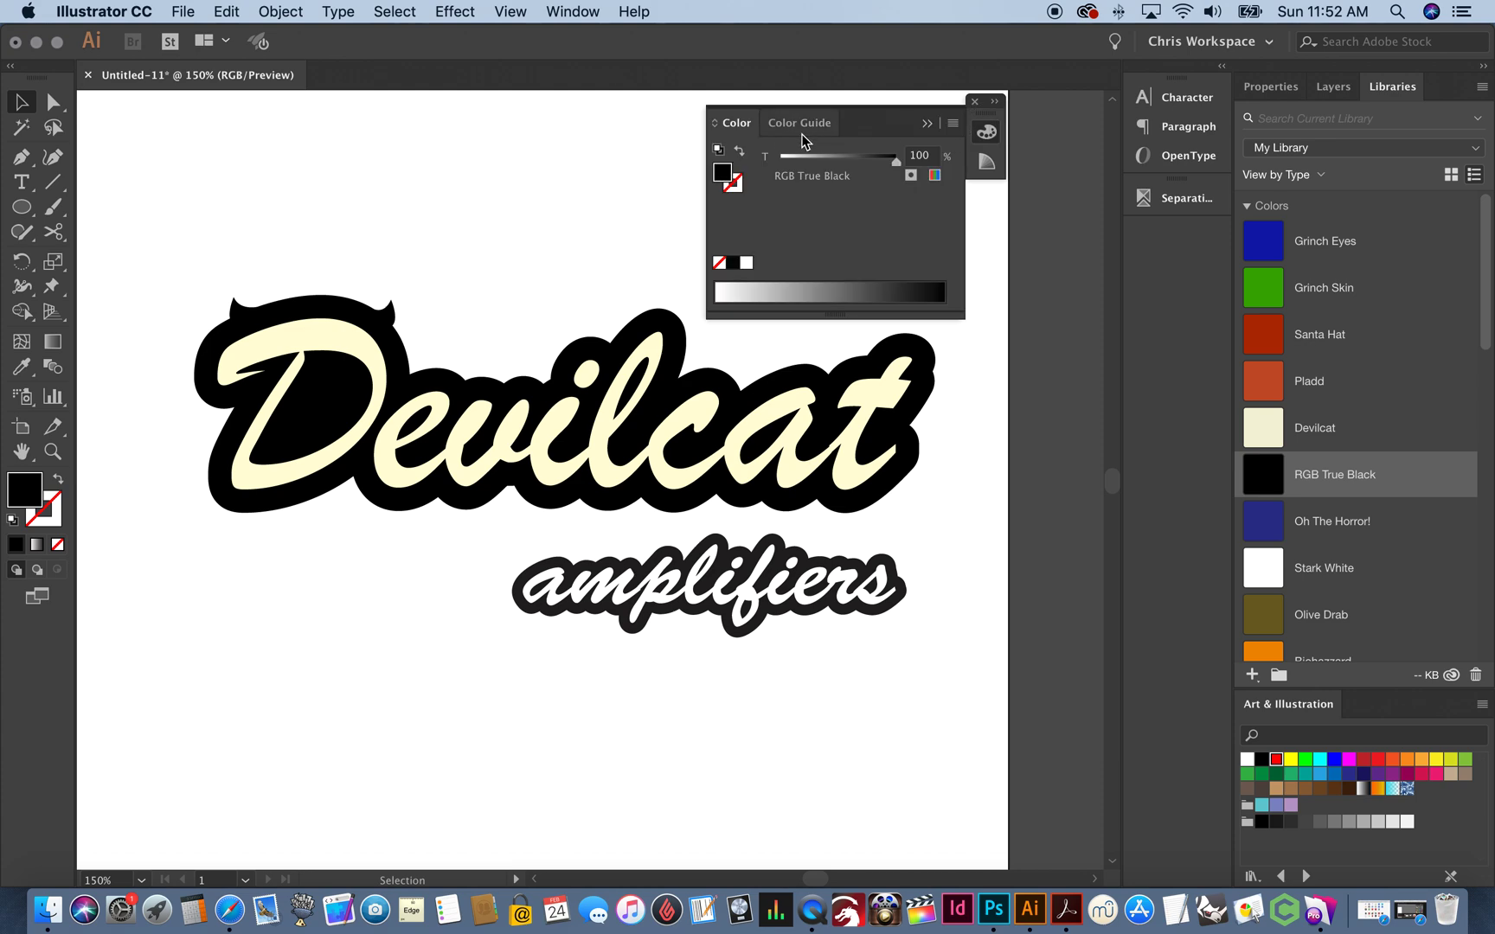
Try creating a new swatch from the black fill, cancel it, and close the Color panel
{"action": "left_click", "coordinate": [952, 123]}
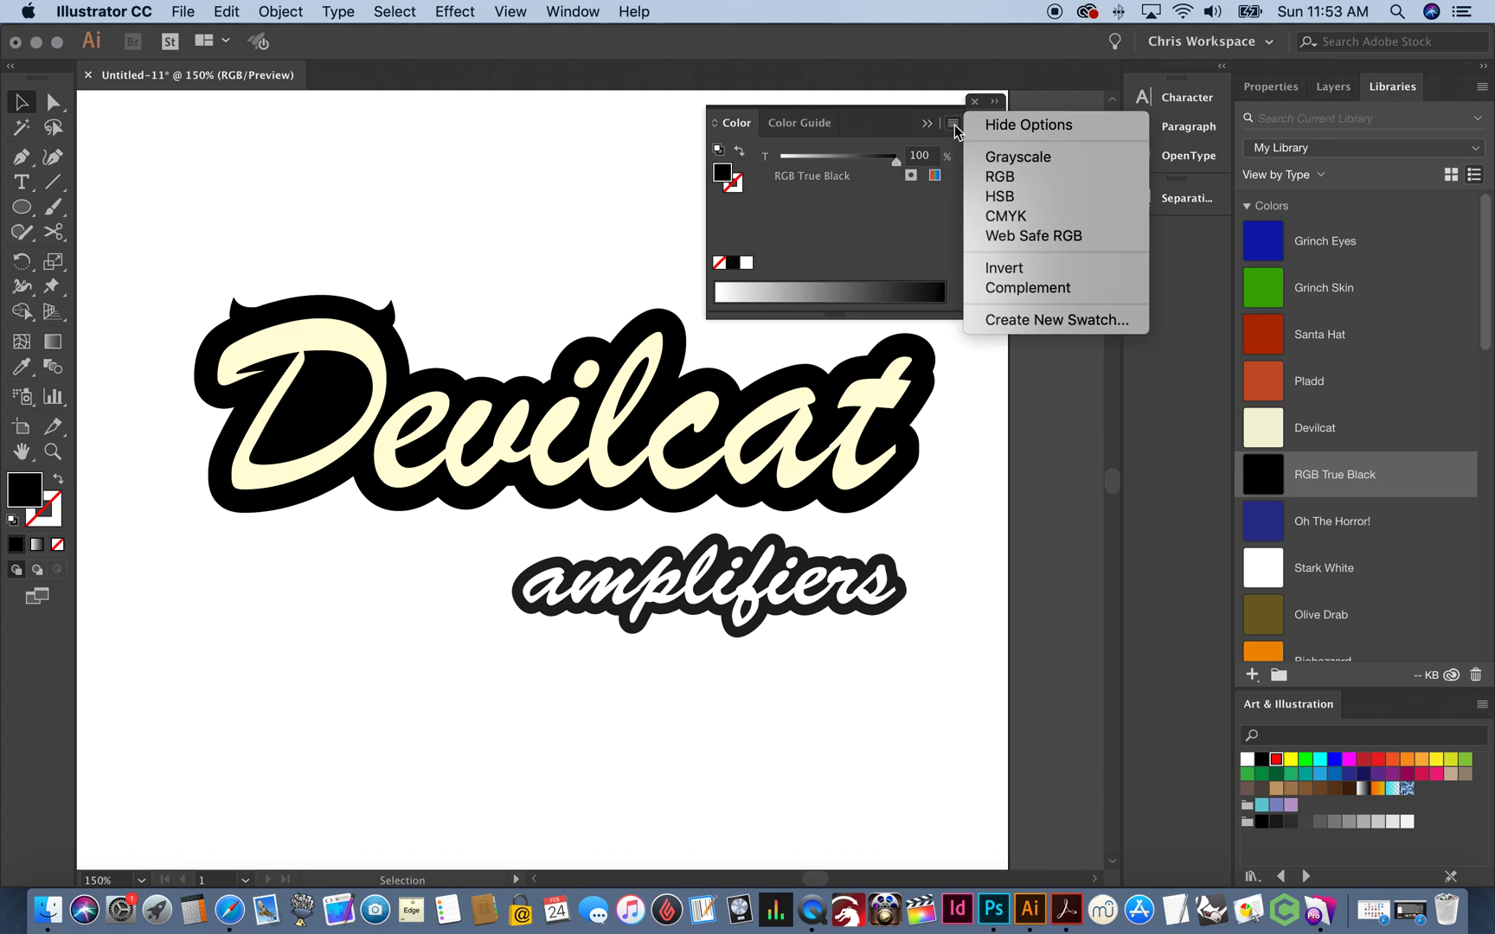
{"action": "left_click", "coordinate": [994, 320]}
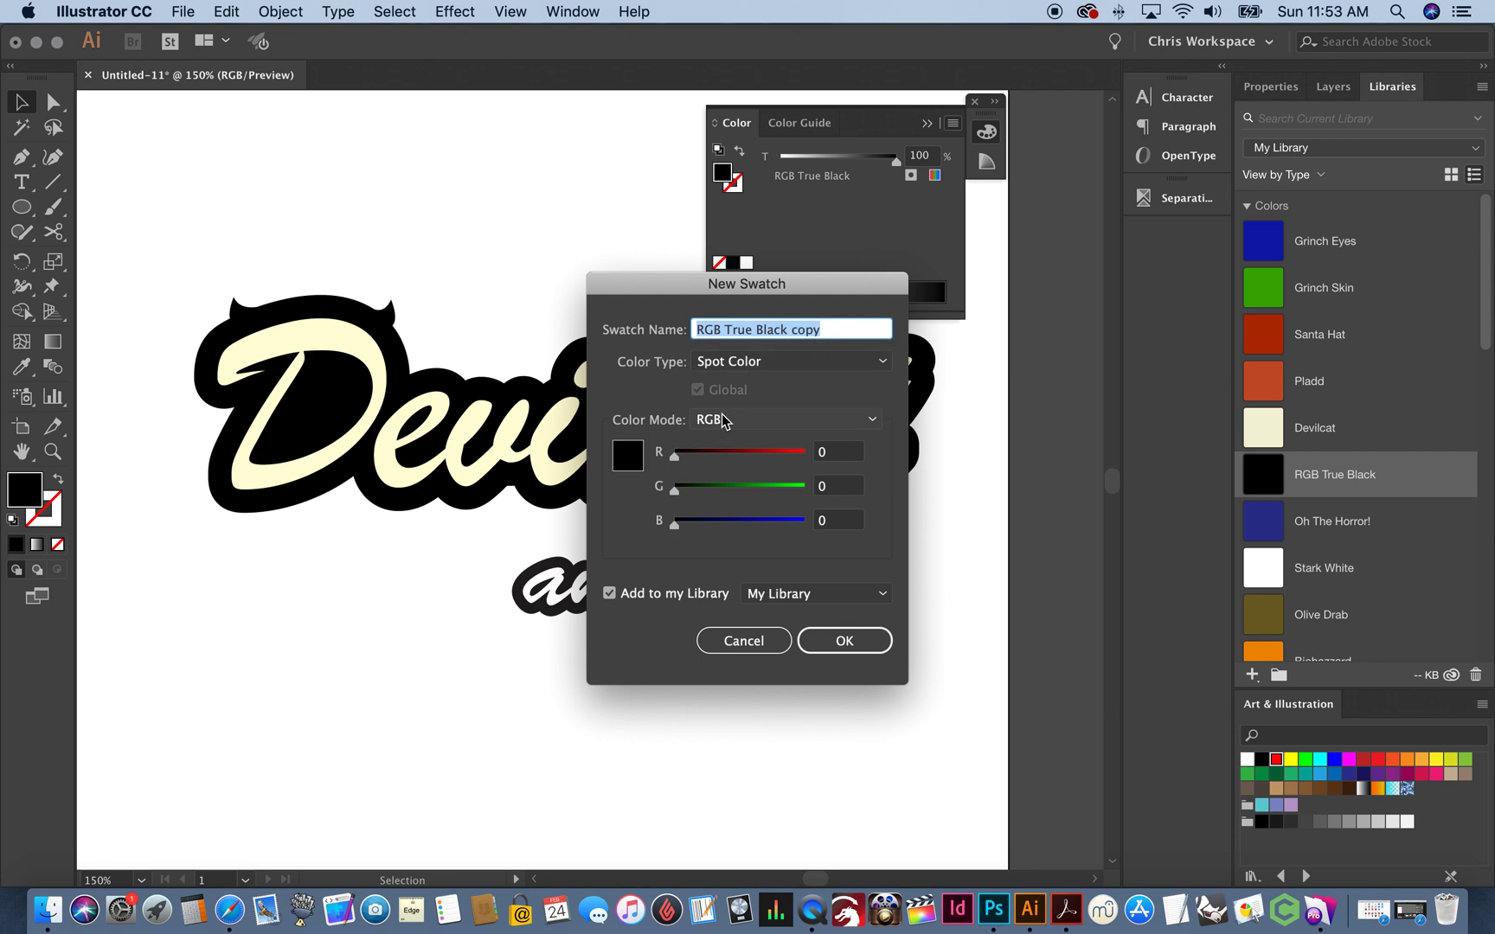
{"action": "left_click", "coordinate": [745, 641]}
{"action": "left_click", "coordinate": [927, 121]}
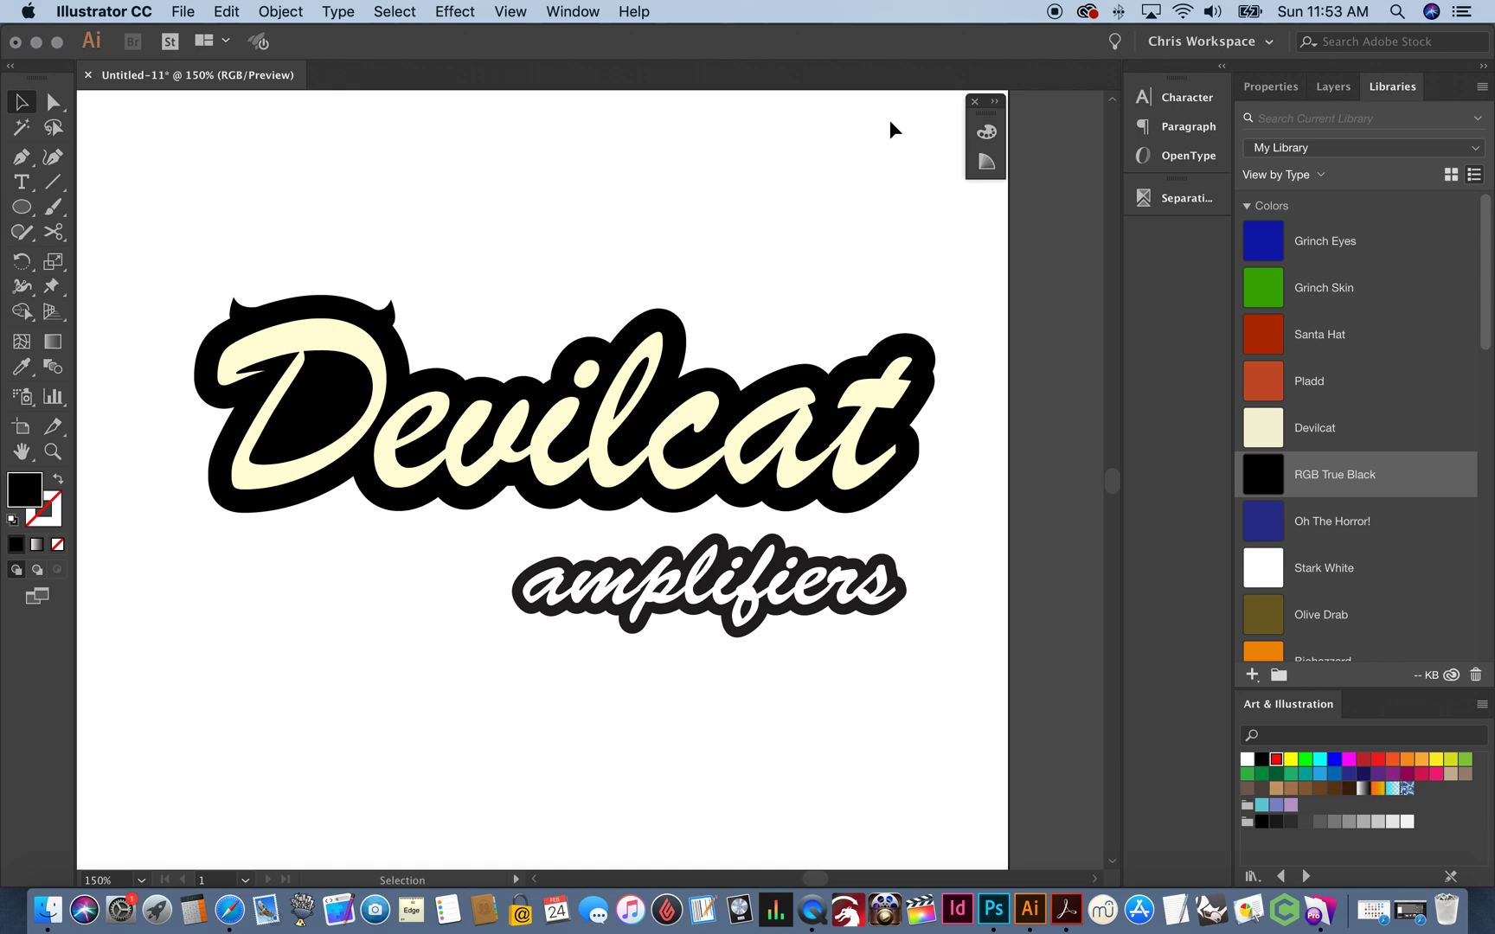
Check File > Document Color Mode, confirming RGB, without changing it
{"action": "left_click", "coordinate": [166, 10]}
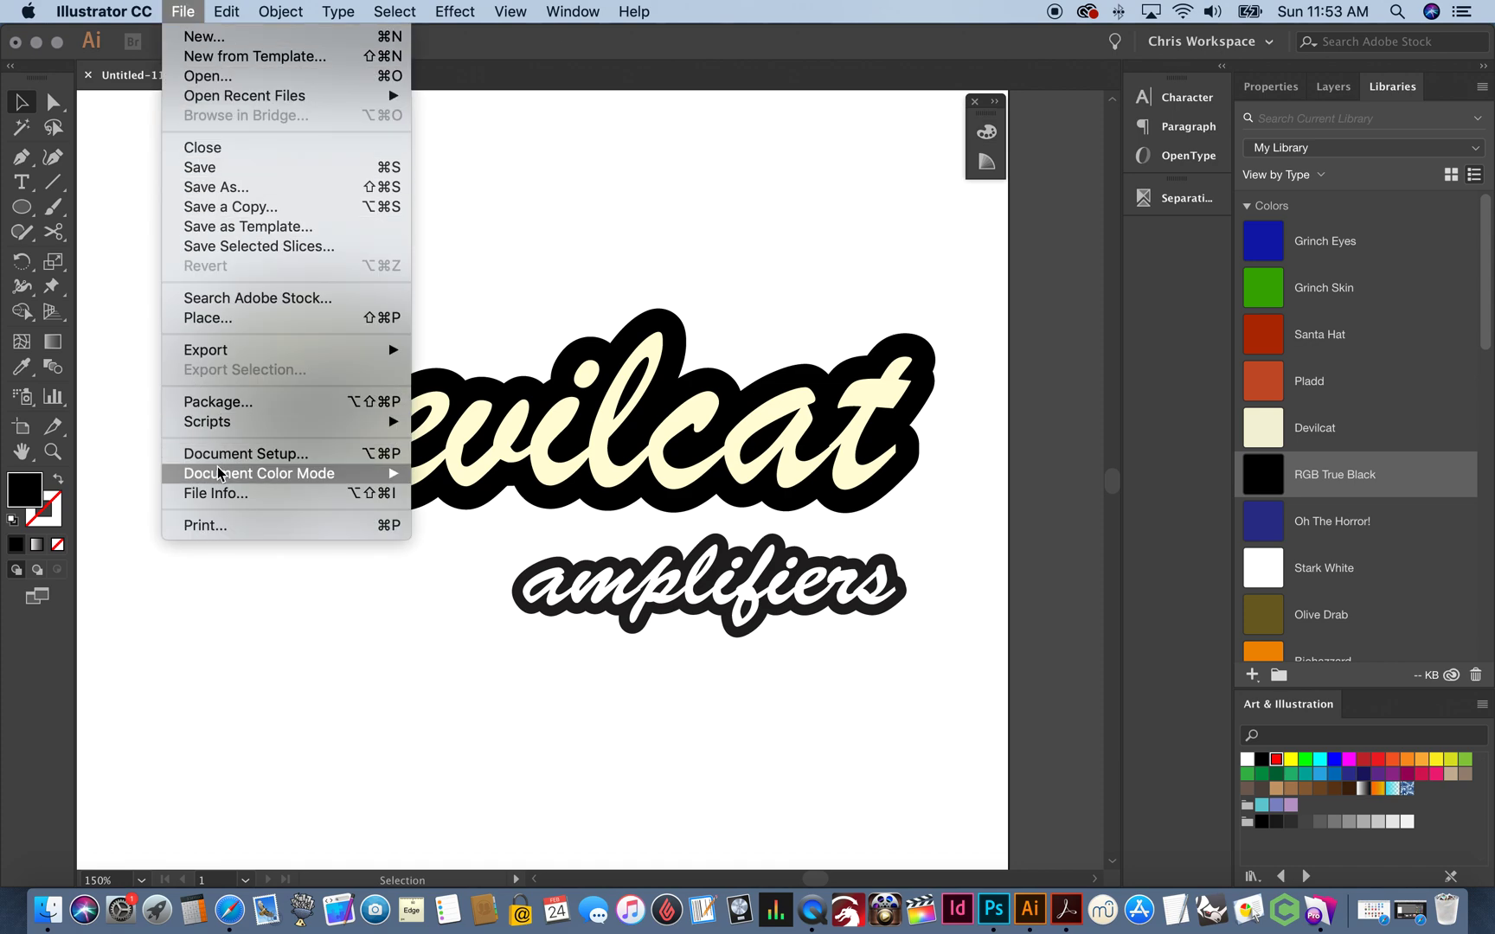
{"action": "mouse_move", "coordinate": [218, 472]}
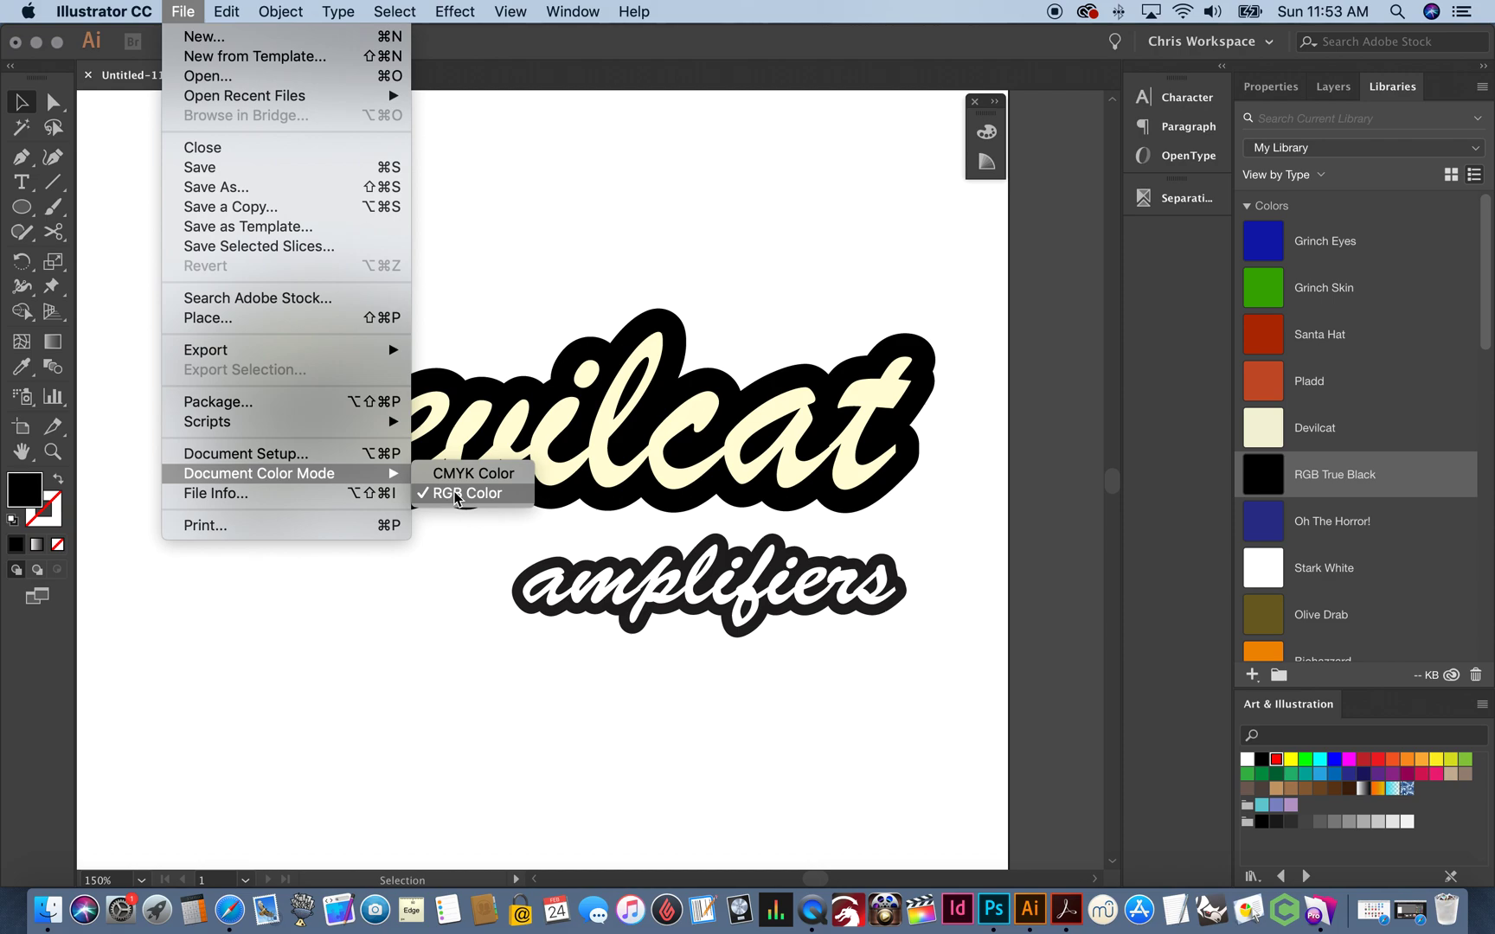
{"action": "left_click", "coordinate": [569, 234]}
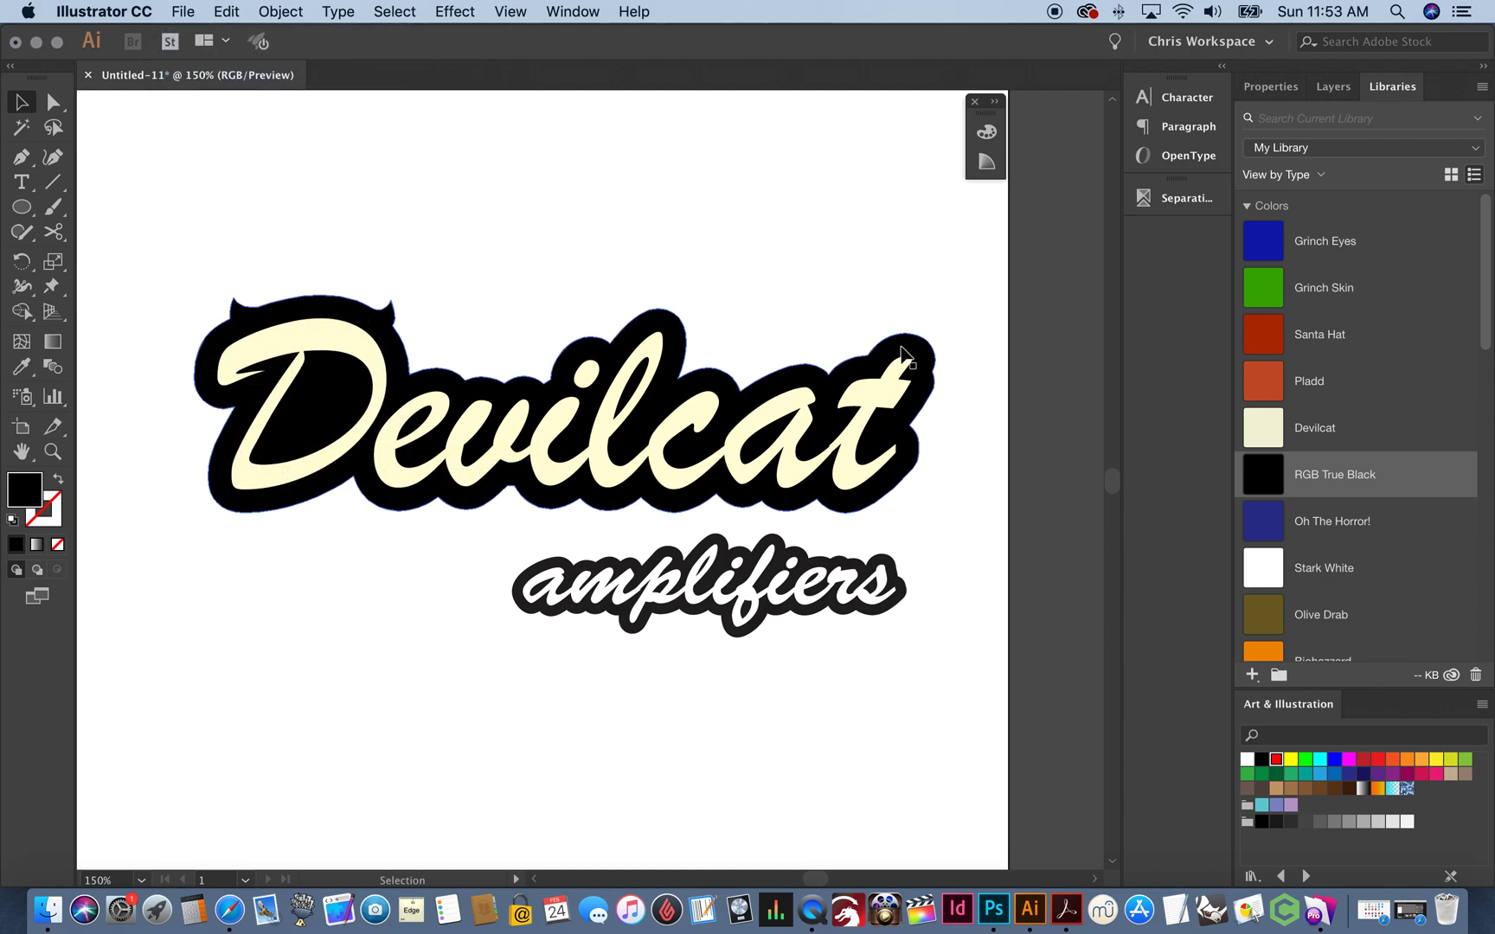
Select the white amplifiers lettering separately from its black backing
{"action": "left_click", "coordinate": [898, 357]}
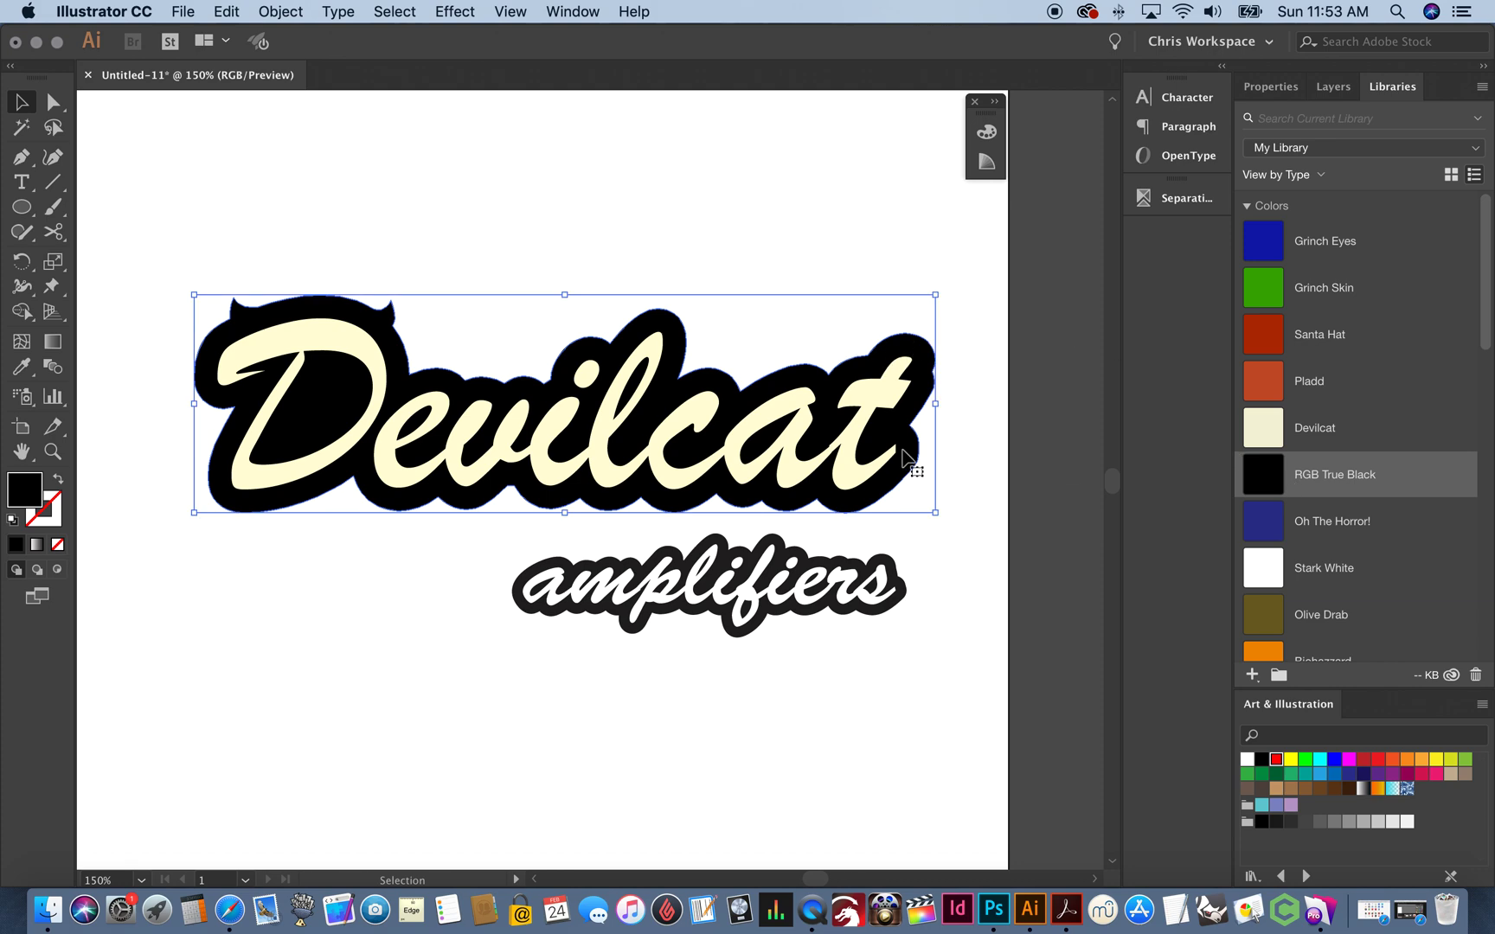
{"action": "left_click", "coordinate": [438, 243]}
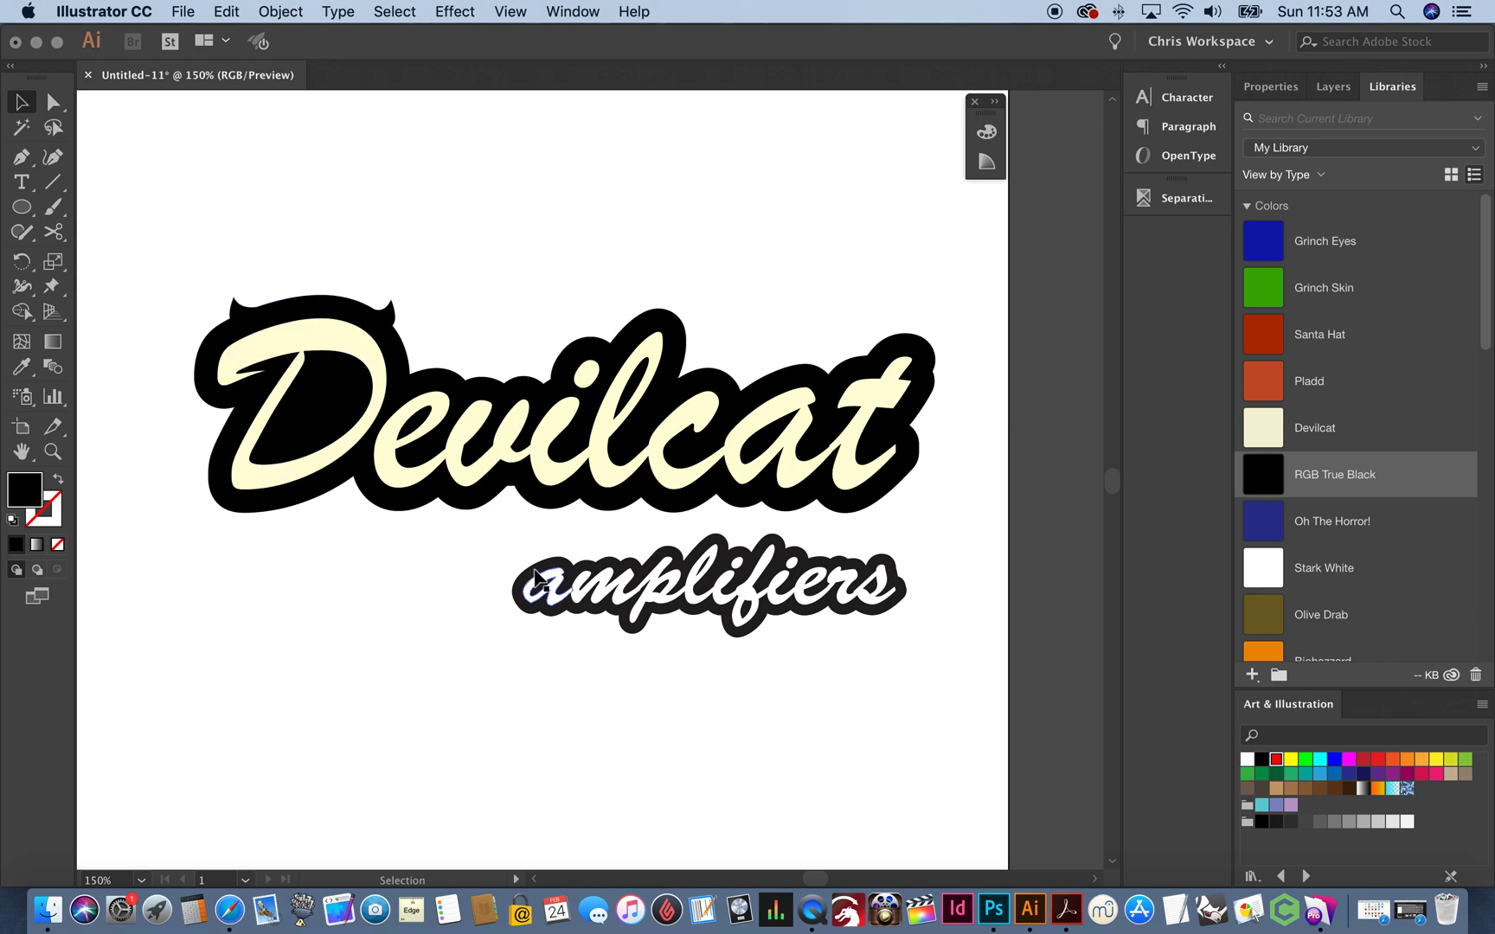
{"action": "left_click_drag", "start_coordinate": [536, 578], "coordinate": [553, 603]}
{"action": "left_click", "coordinate": [718, 521]}
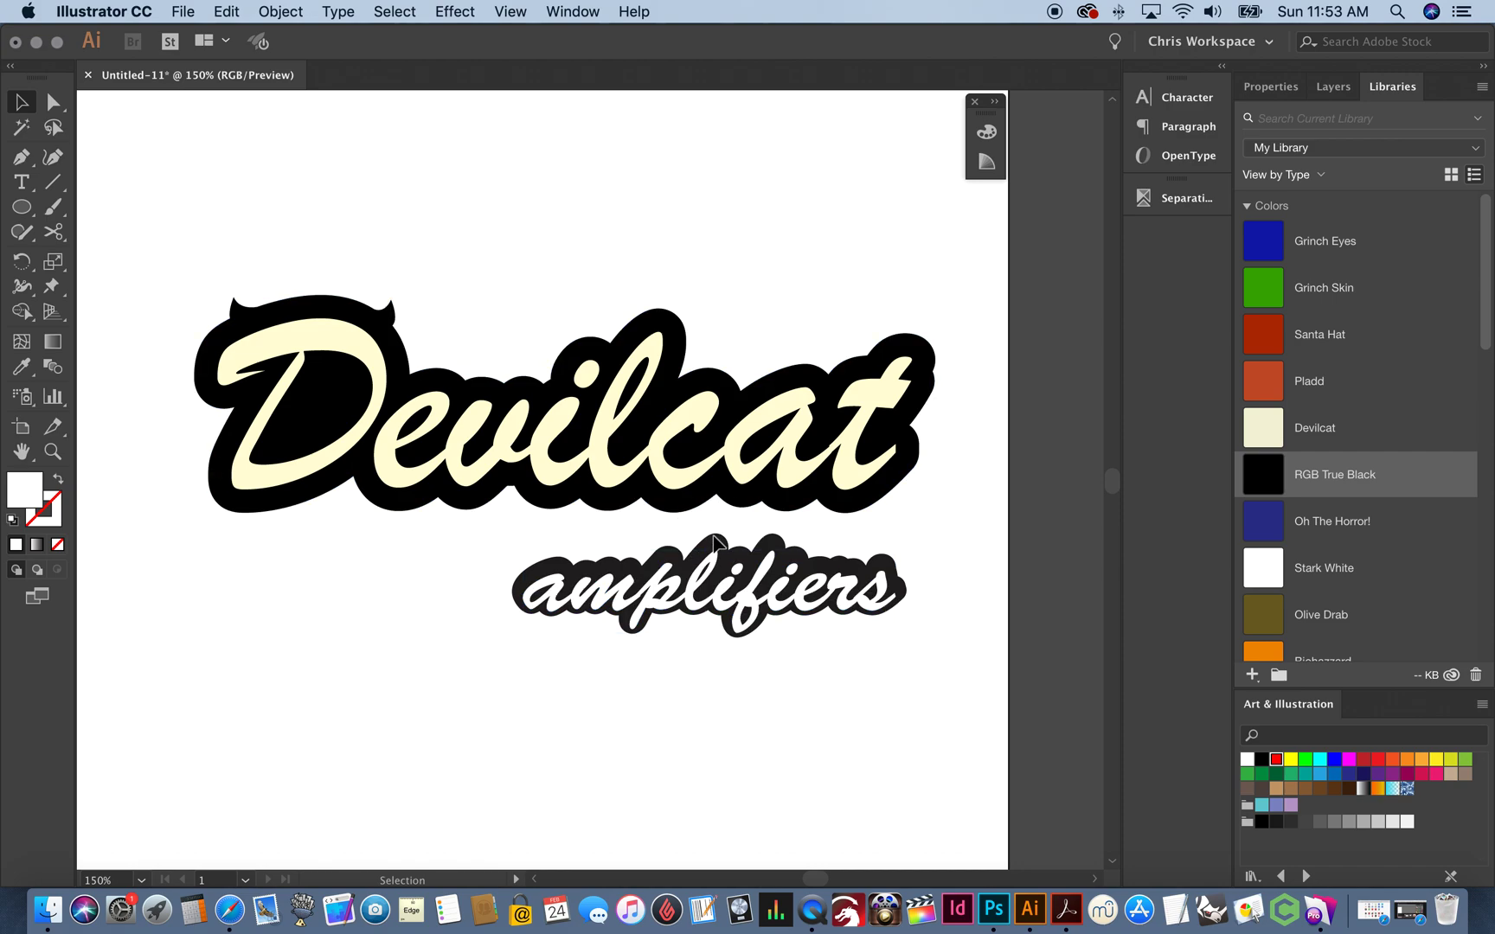
{"action": "left_click", "coordinate": [715, 541]}
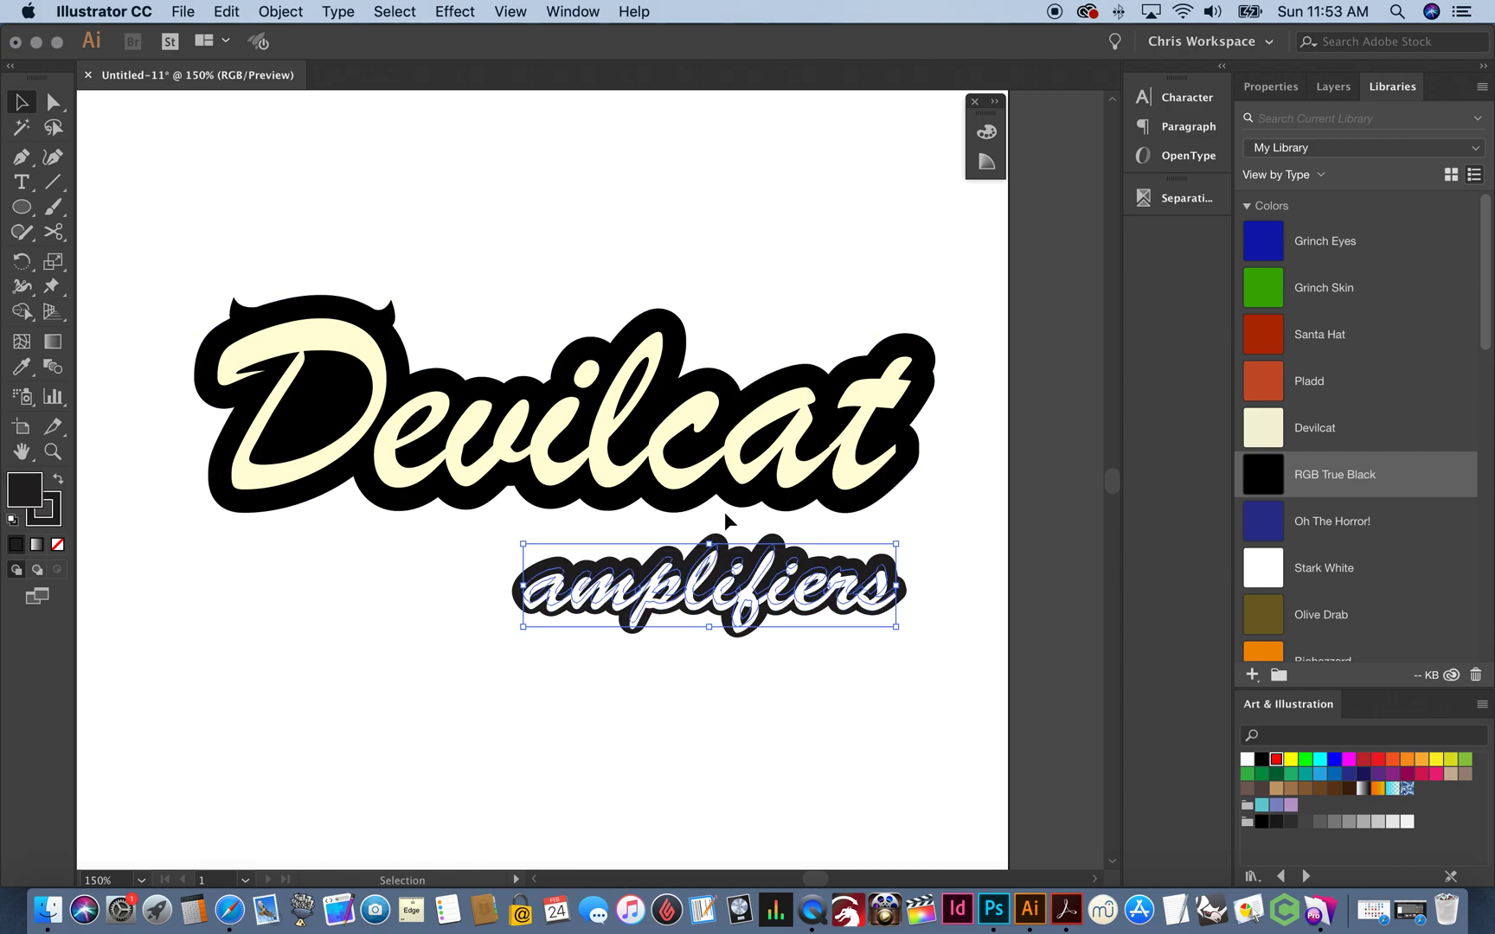
{"action": "left_click", "coordinate": [724, 507]}
{"action": "left_click", "coordinate": [706, 597]}
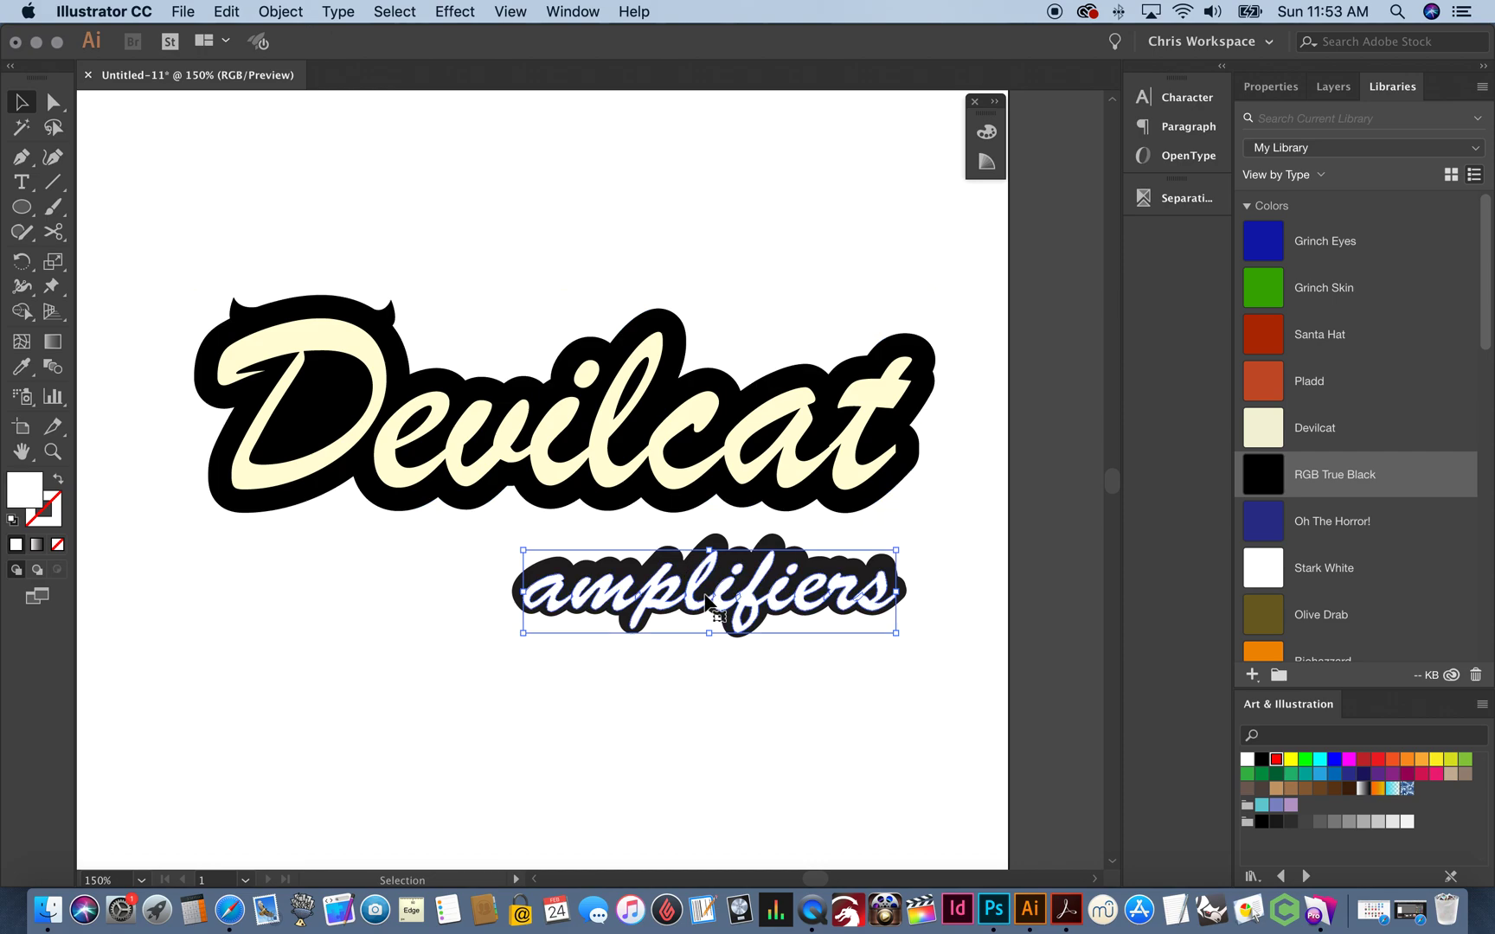
Drag the white amplifiers lettering lower so the black backing shows above it
{"action": "left_click_drag", "start_coordinate": [706, 597], "coordinate": [714, 553]}
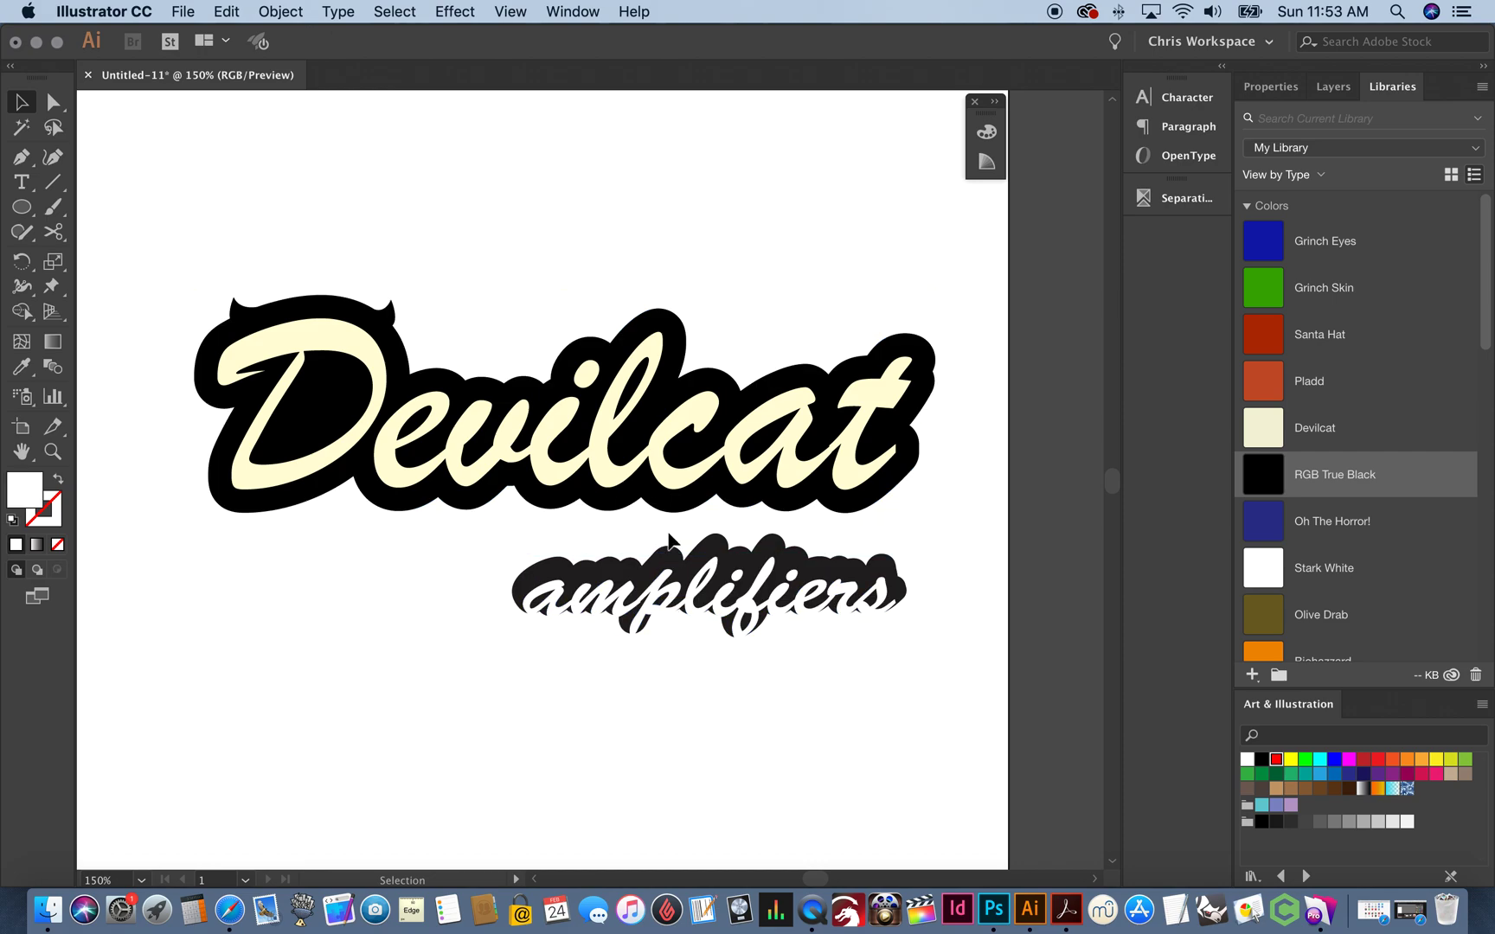
{"action": "left_click", "coordinate": [714, 552]}
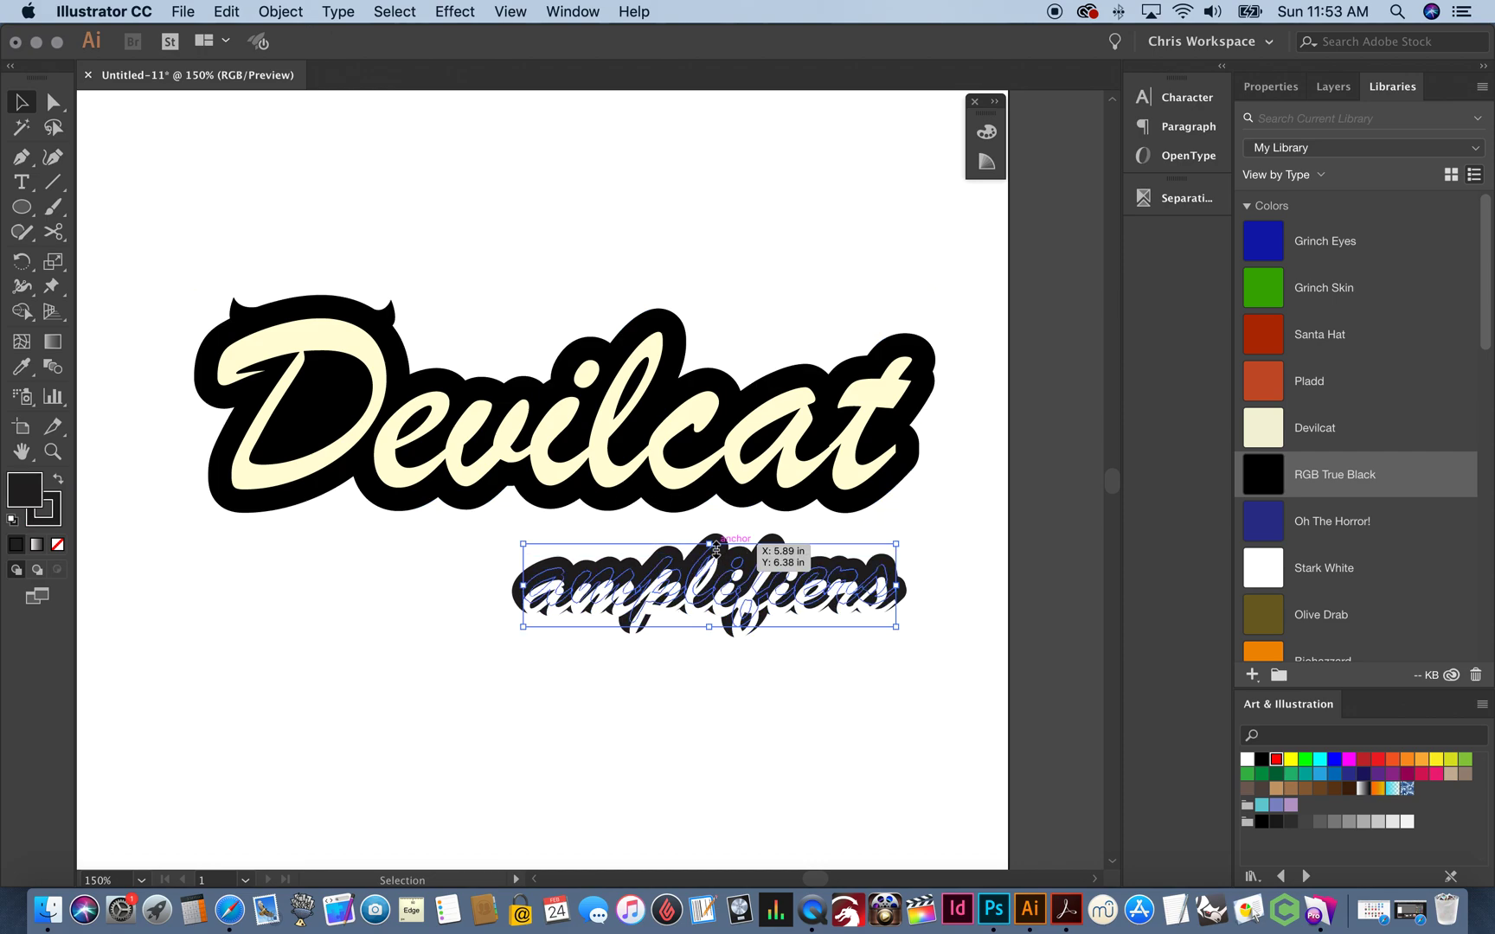
{"action": "key", "text": "Delete"}
{"action": "key", "text": "super+z"}
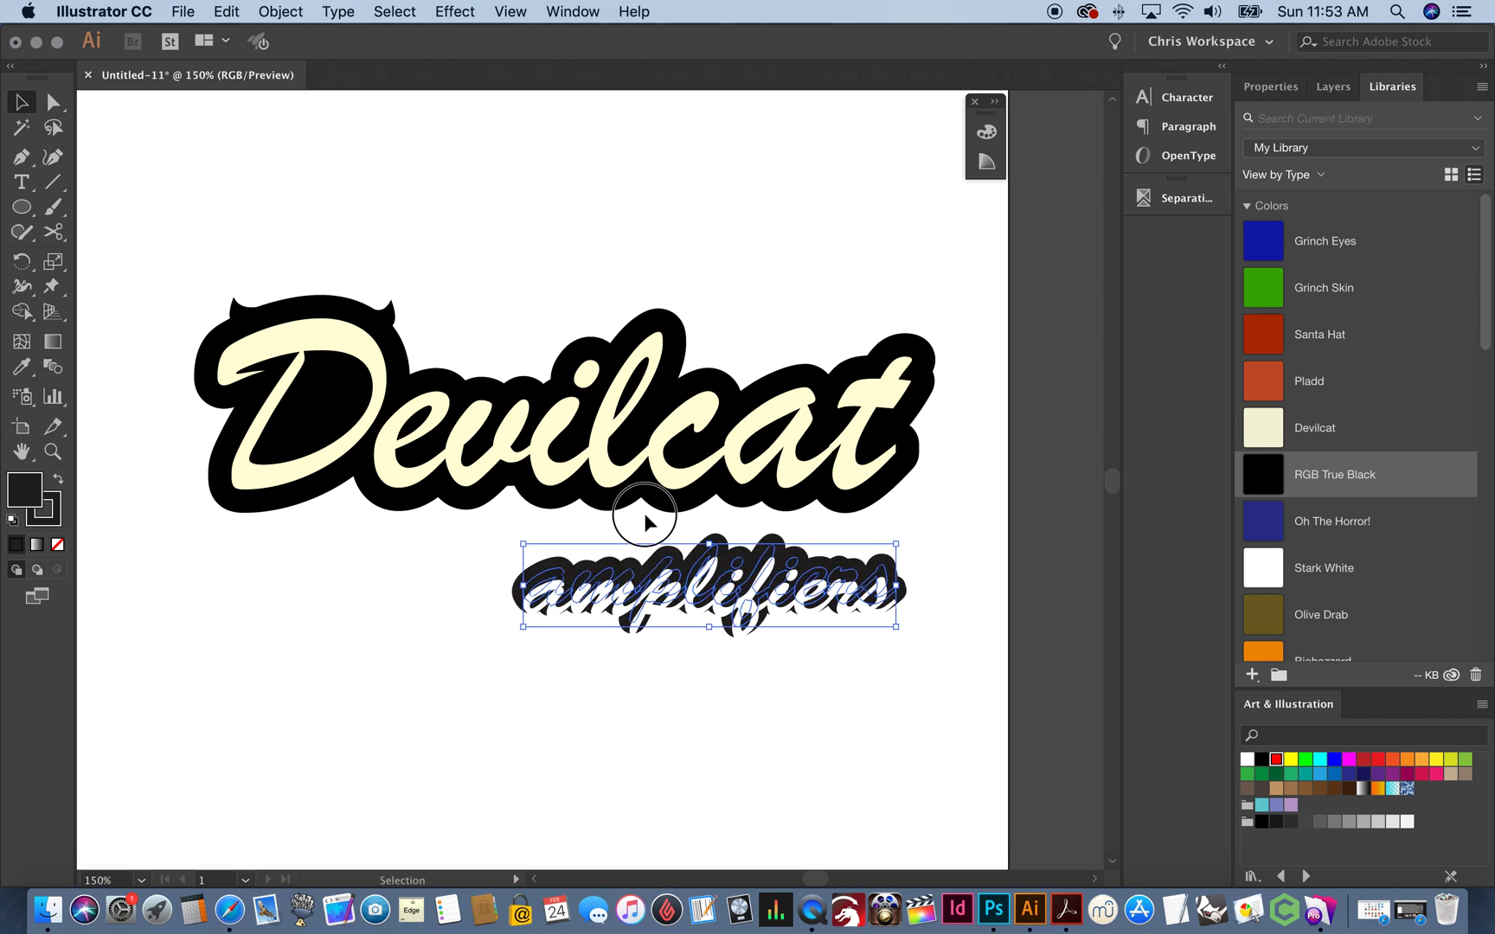
{"action": "left_click", "coordinate": [643, 519]}
{"action": "left_click", "coordinate": [716, 542]}
{"action": "left_click", "coordinate": [715, 538]}
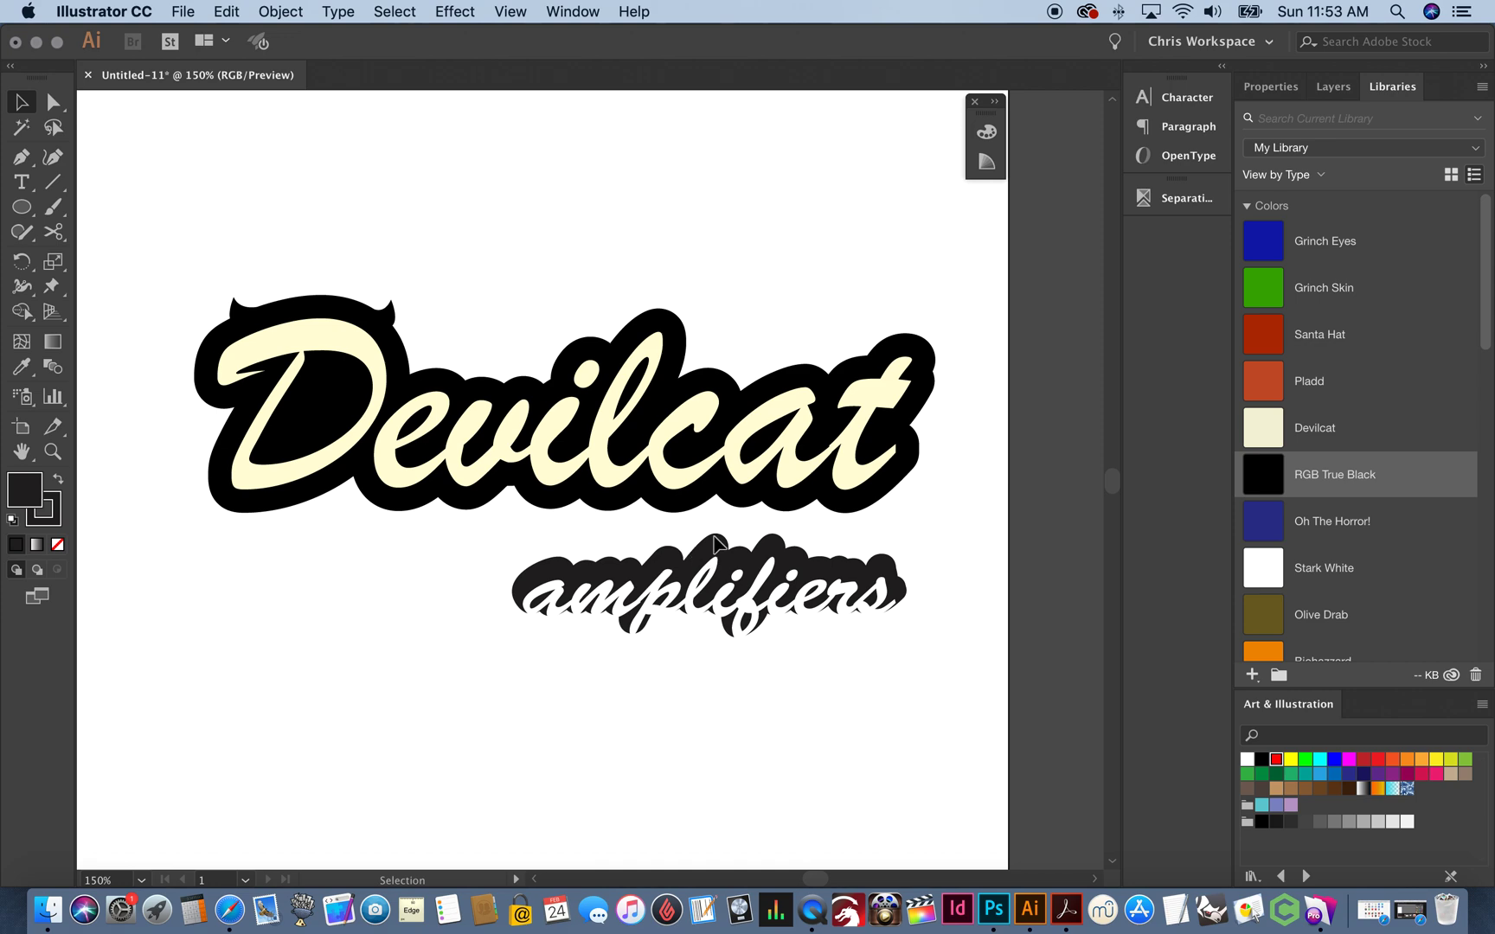
Zoom in on the amplifiers lettering and select its black backing
{"action": "left_click", "coordinate": [52, 450]}
{"action": "left_click", "coordinate": [803, 574]}
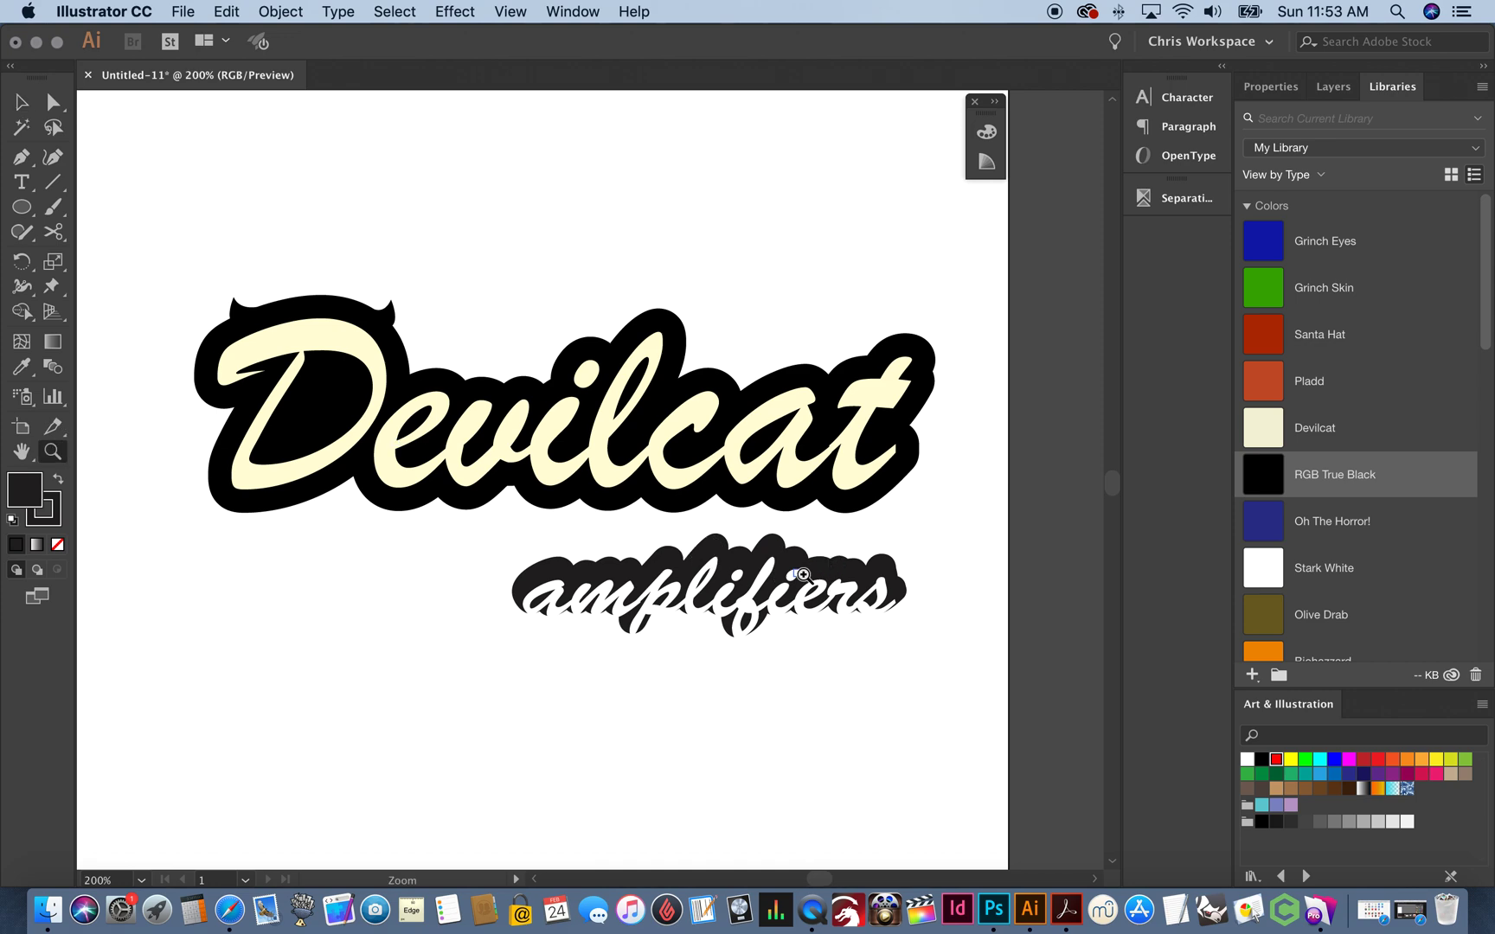
{"action": "left_click", "coordinate": [803, 574]}
{"action": "key", "text": "v"}
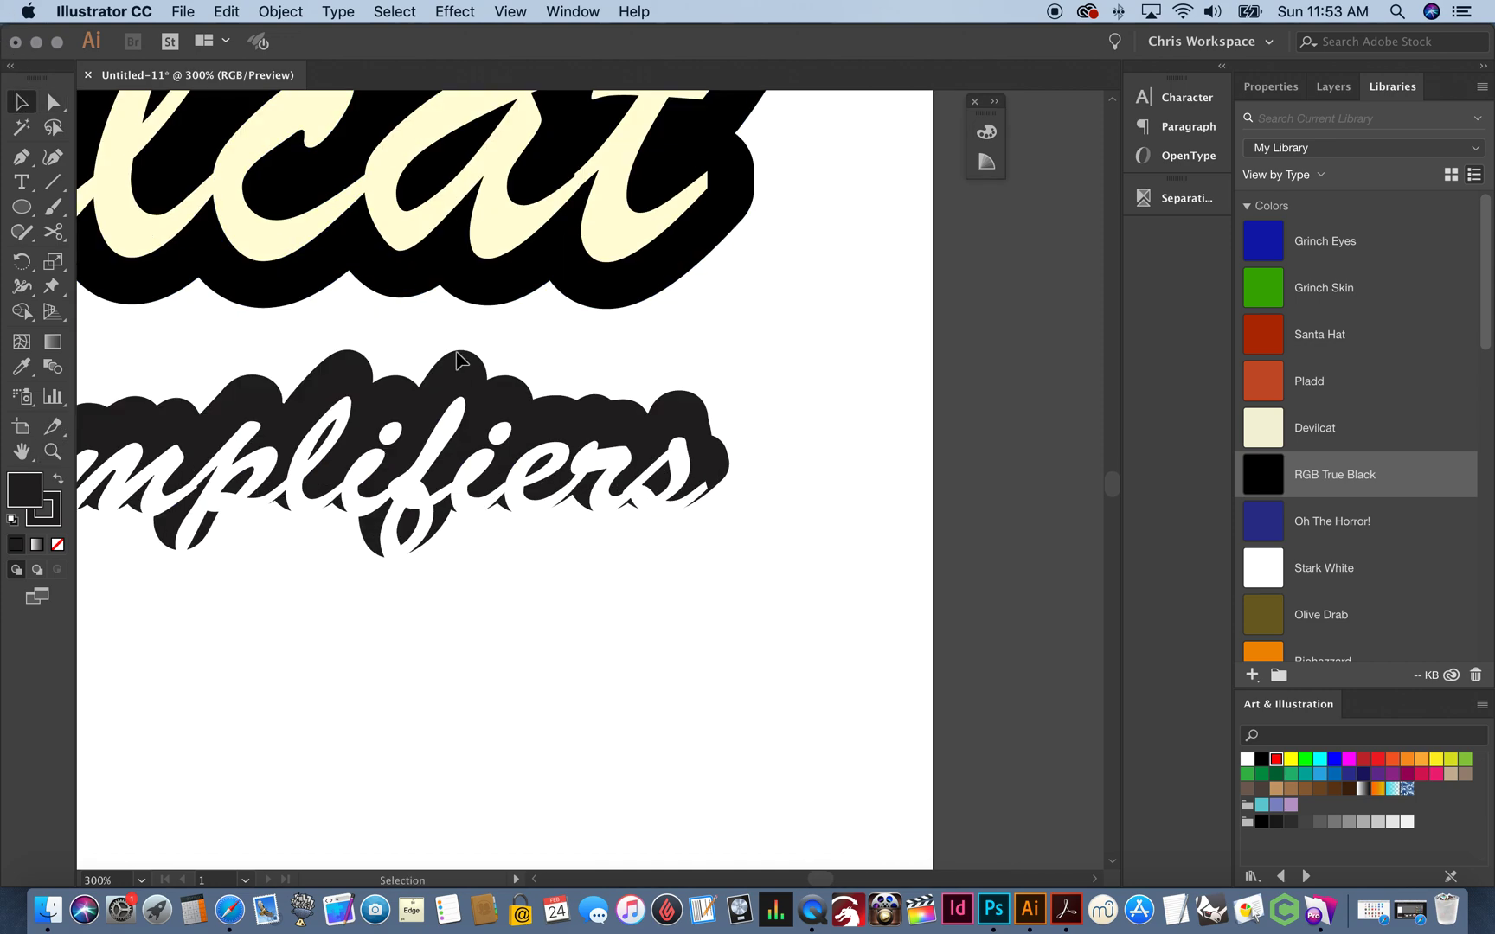
{"action": "left_click", "coordinate": [457, 367]}
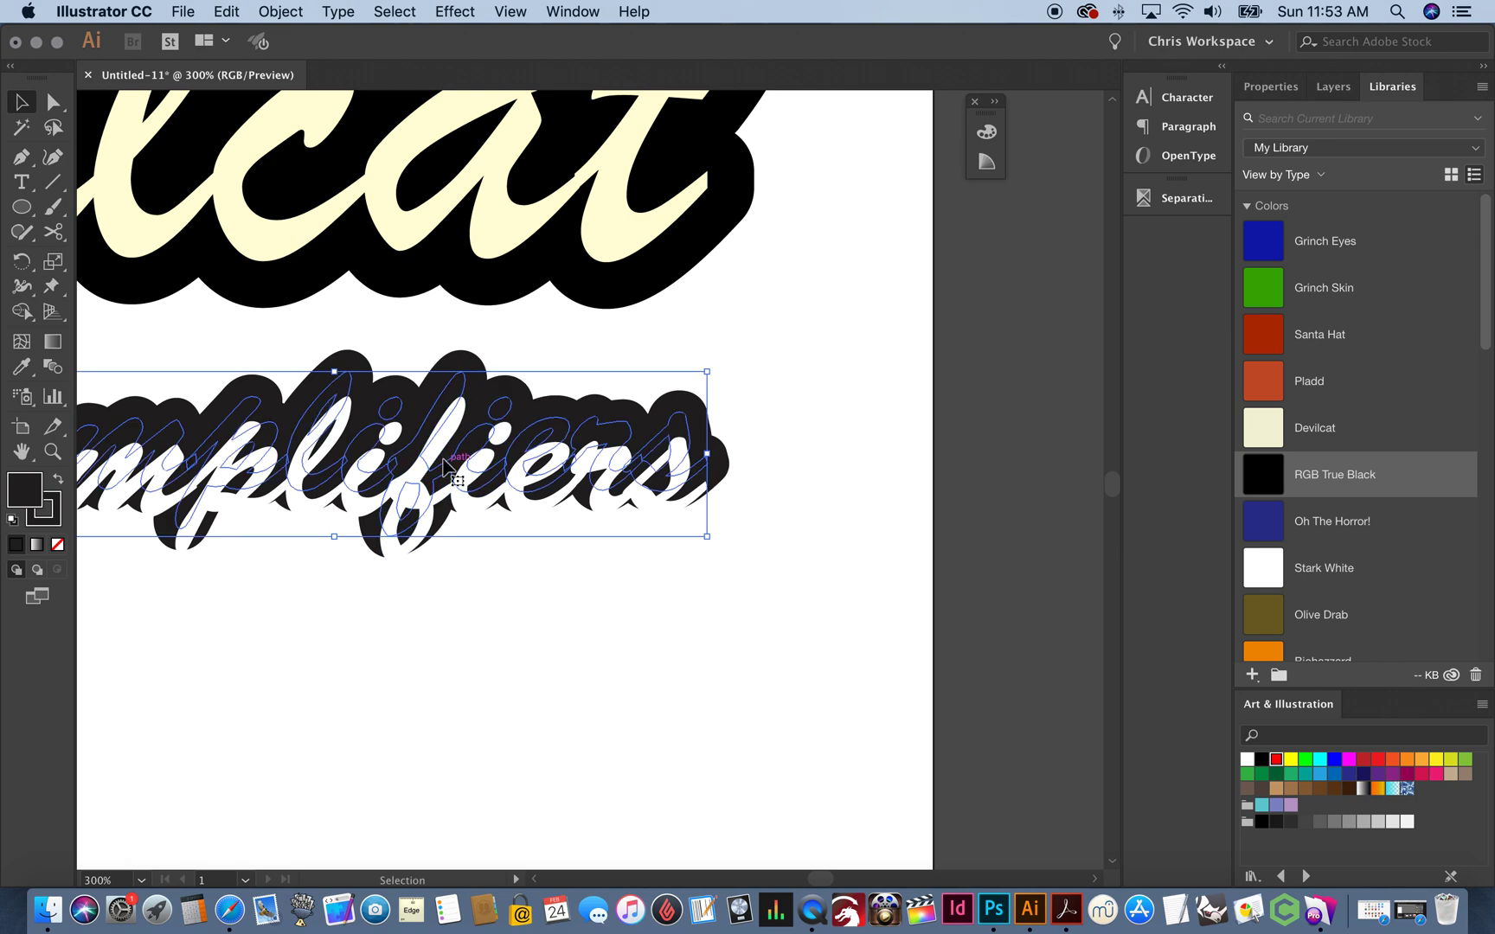
Give the amplifiers backing an RGB True Black fill and stroke
{"action": "left_click", "coordinate": [1265, 486]}
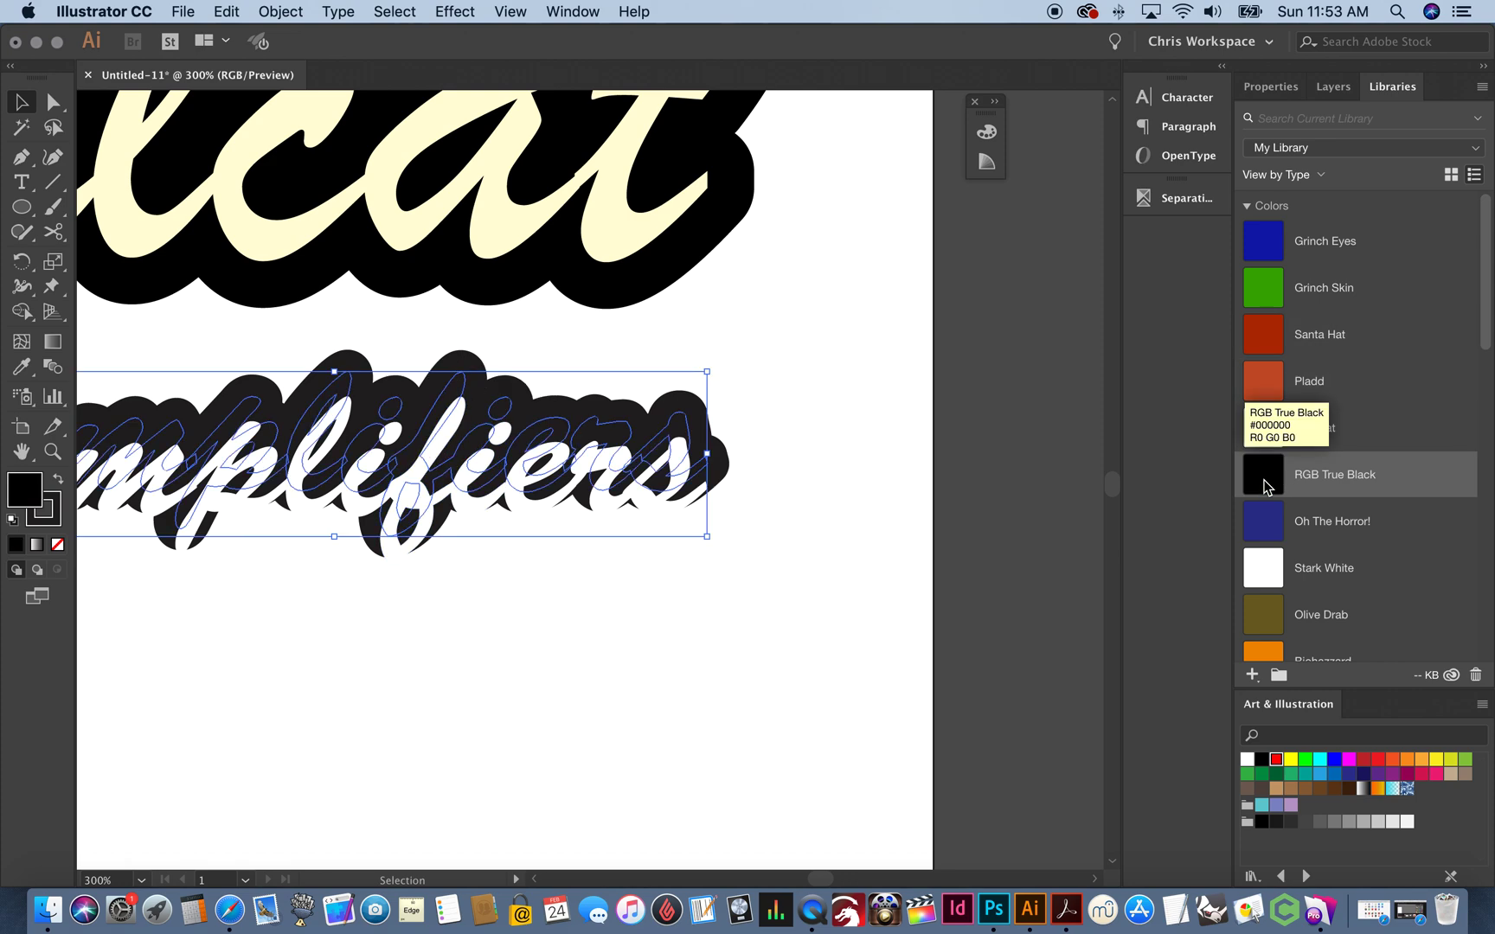
{"action": "left_click", "coordinate": [61, 509]}
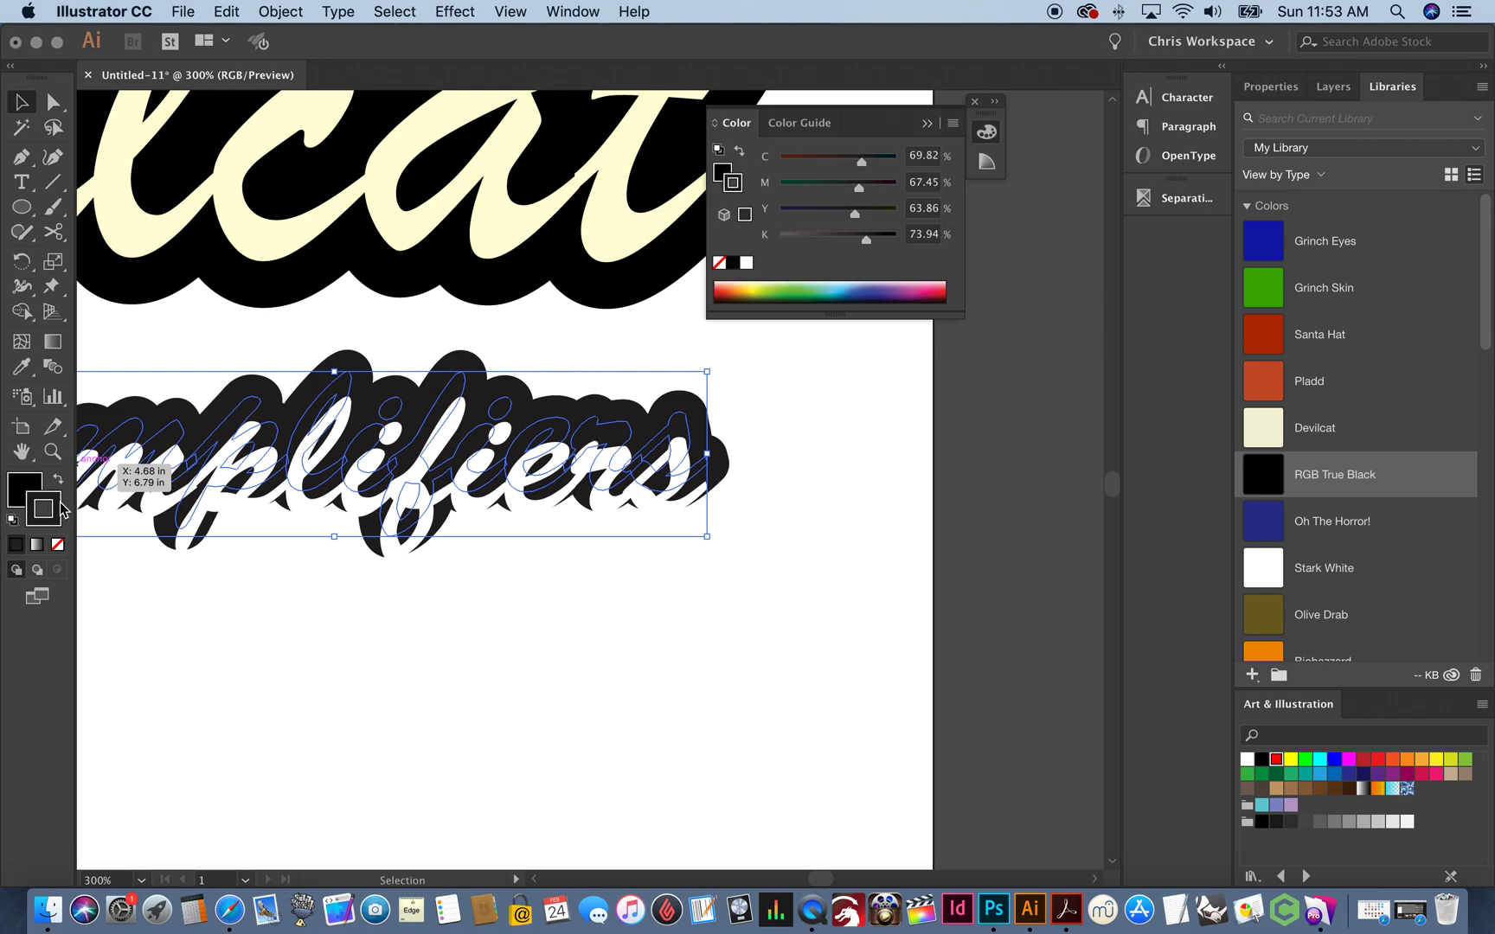
{"action": "left_click", "coordinate": [1263, 474]}
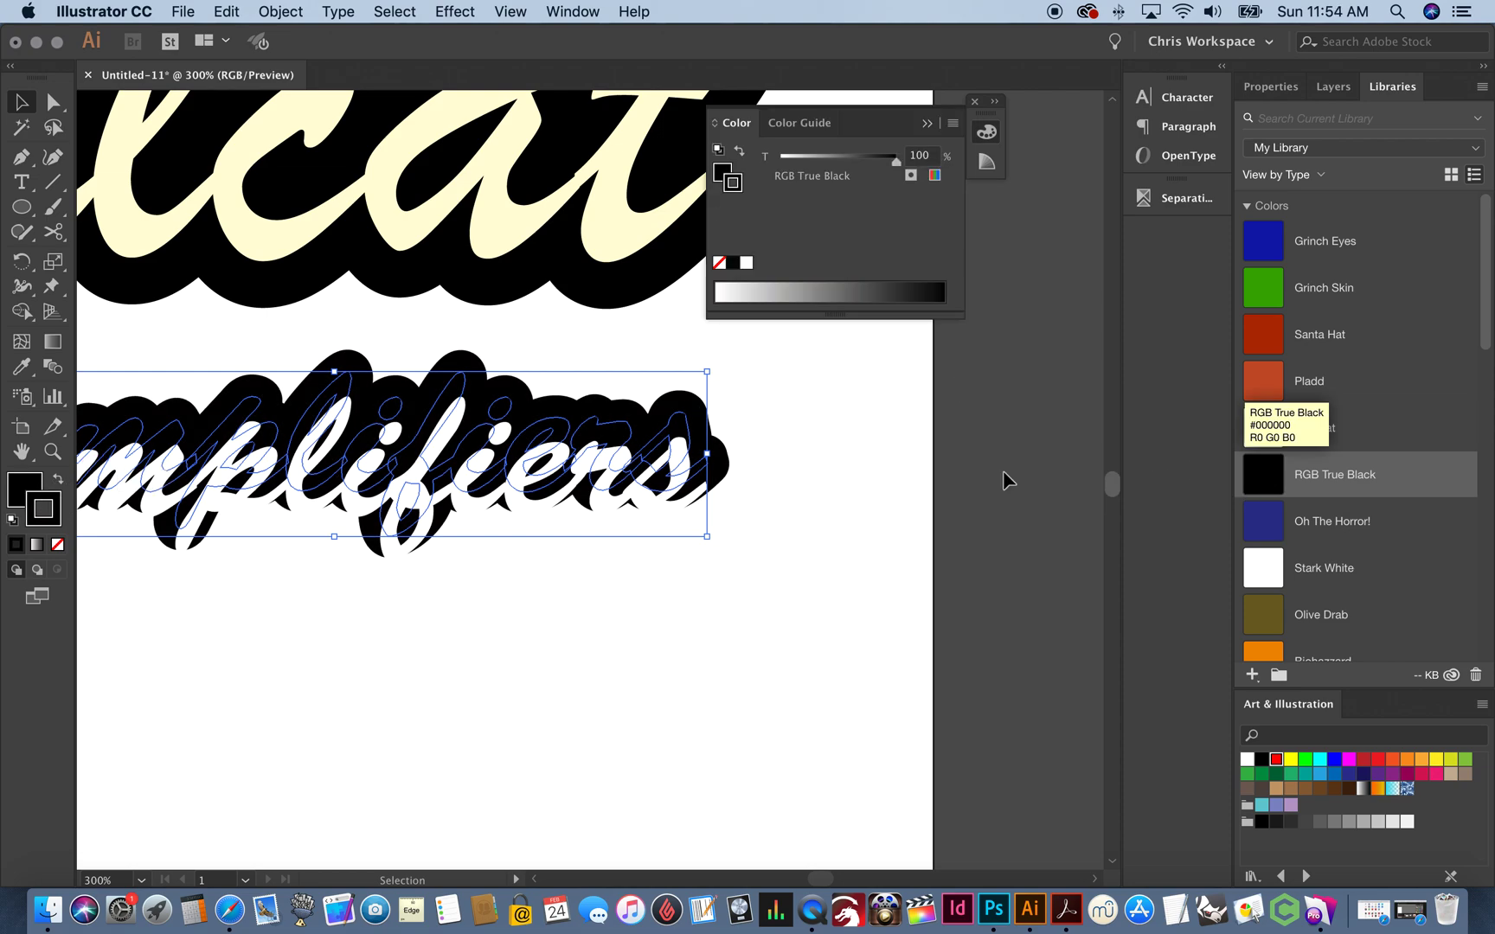
{"action": "left_click", "coordinate": [405, 600]}
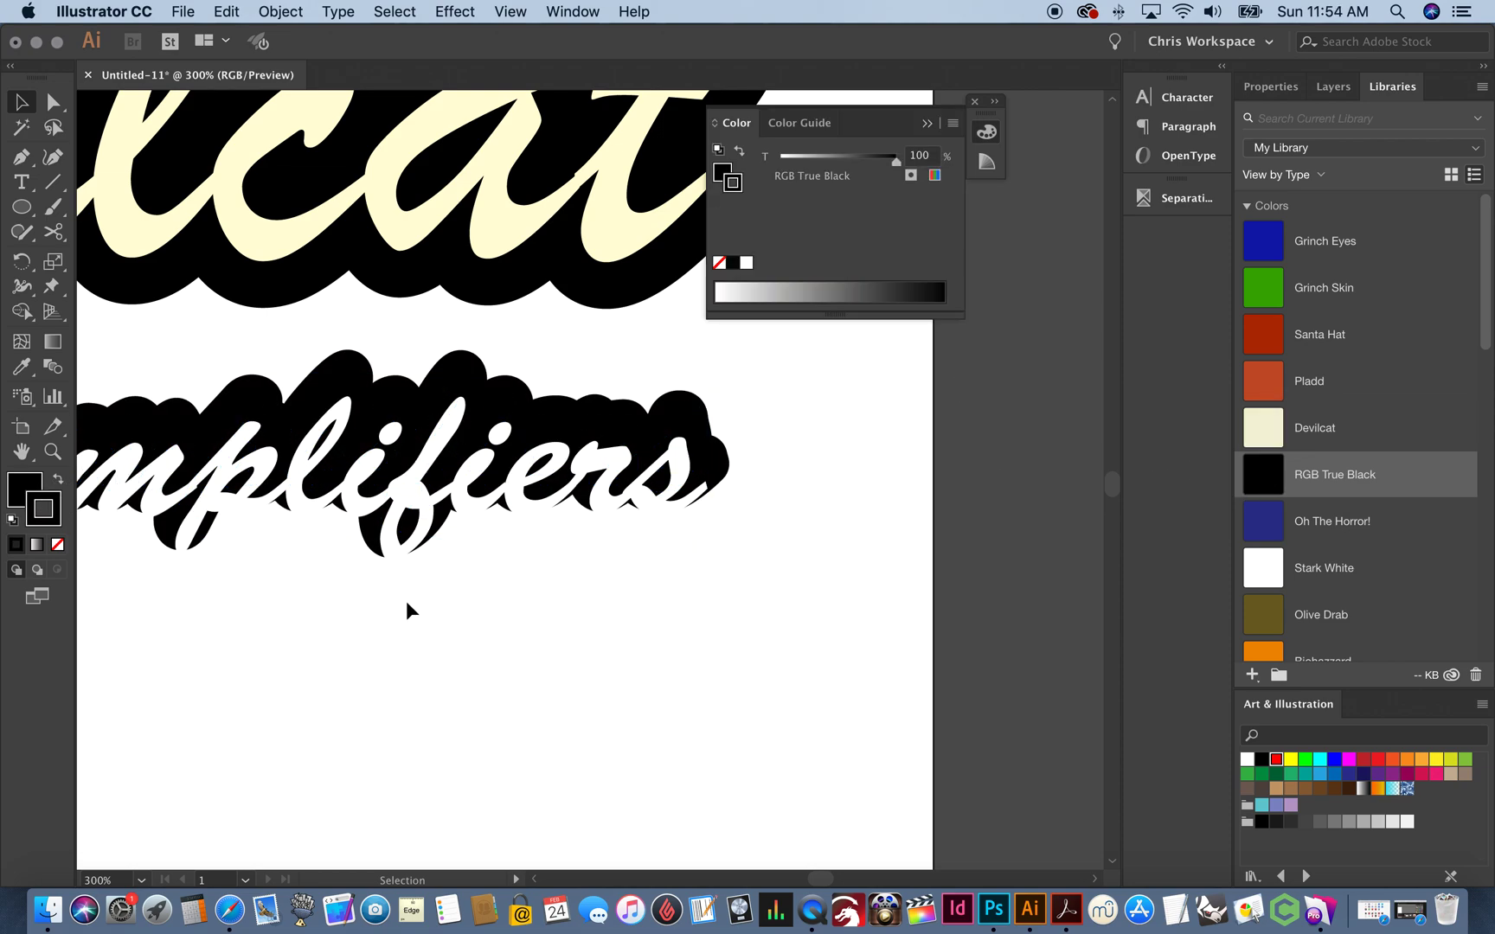
Nudge the white lettering up to recentre it on the backing, then zoom out
{"action": "left_click", "coordinate": [437, 450]}
{"action": "key", "text": "Up"}
{"action": "key", "text": "Up"}
{"action": "key", "text": "Up"}
{"action": "key", "text": "Up"}
{"action": "key", "text": "Up"}
{"action": "key", "text": "Up"}
{"action": "key", "text": "Up"}
{"action": "key", "text": "Up"}
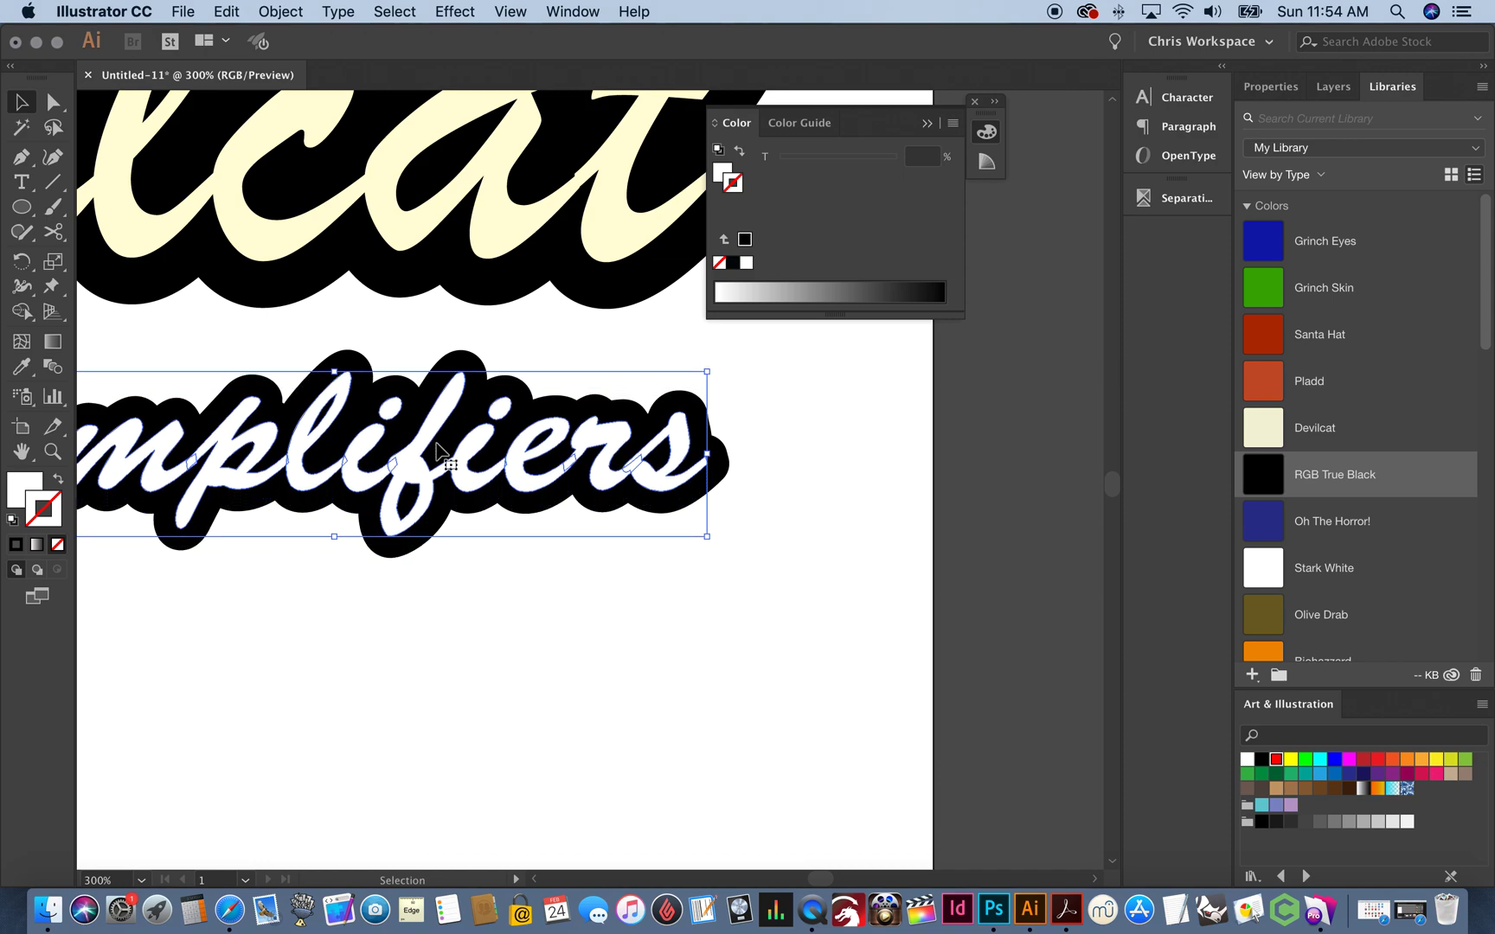
{"action": "left_click", "coordinate": [642, 601]}
{"action": "left_click", "coordinate": [53, 451]}
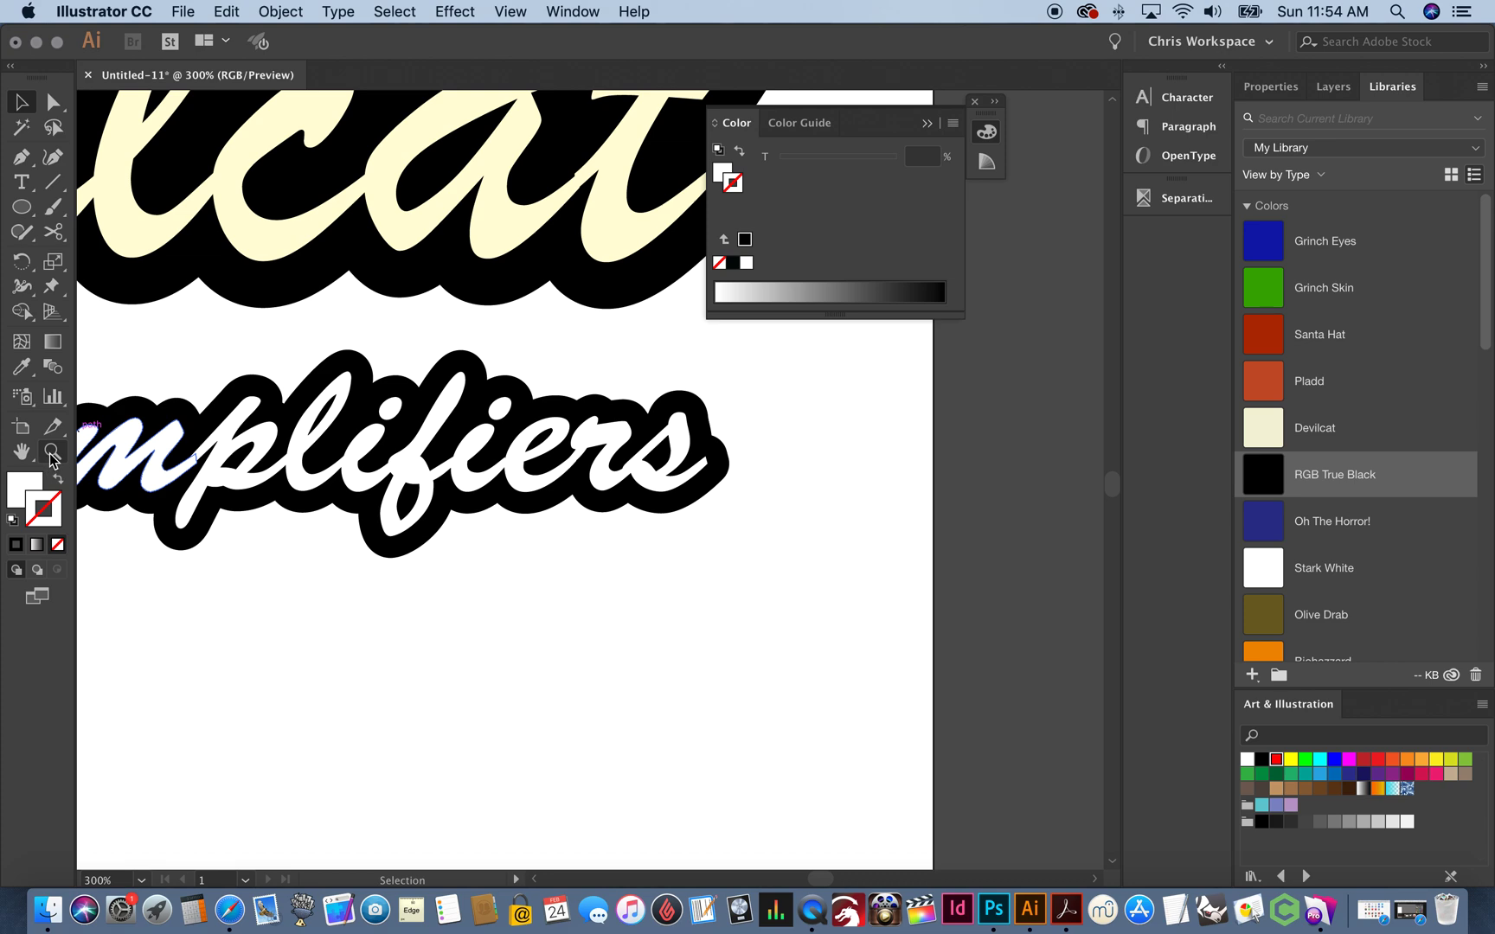
{"action": "left_click", "coordinate": [358, 288], "text": "alt"}
{"action": "left_click", "coordinate": [368, 482], "text": "alt"}
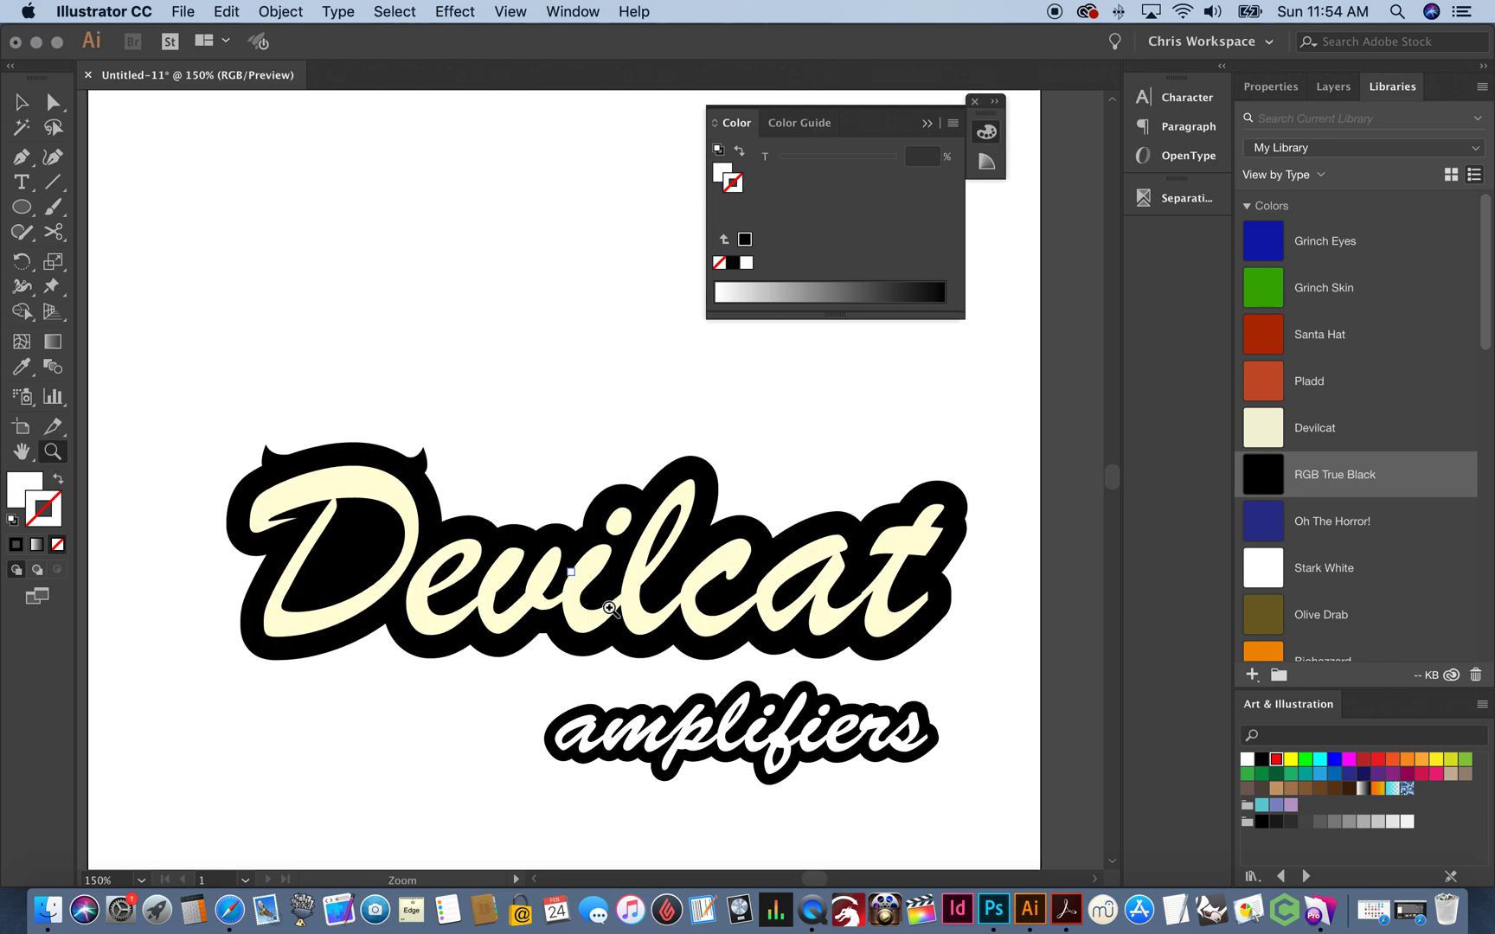
Select the cream Devilcat lettering and show its fill as C 0.87, M 0, Y 19.05, K 0
{"action": "scroll", "coordinate": [611, 611], "scroll_direction": "down", "scroll_amount": 3}
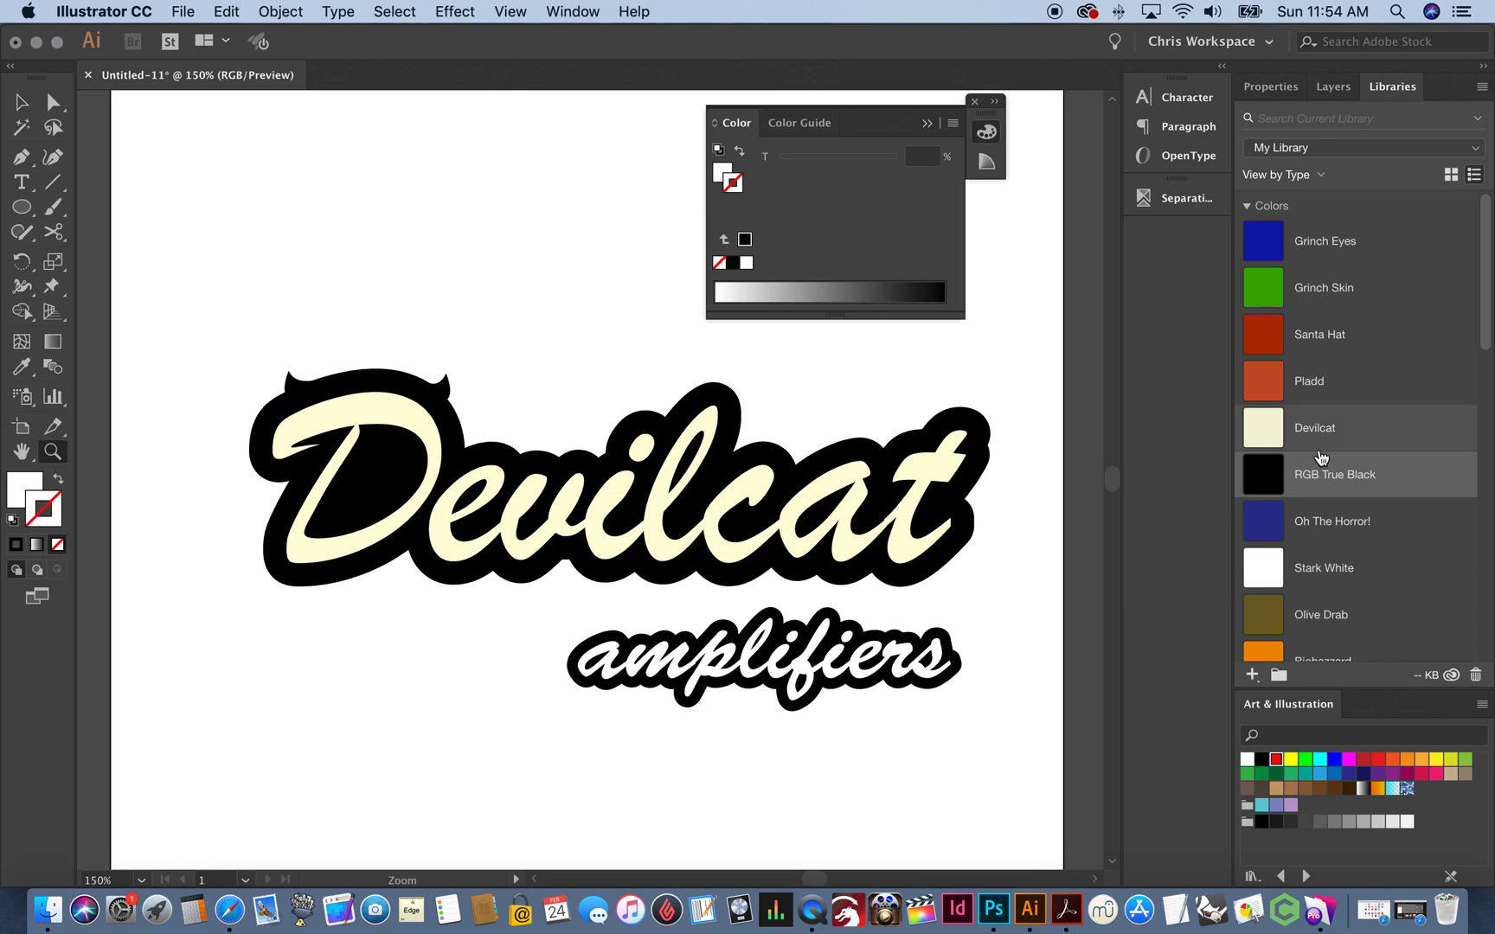
{"action": "left_click", "coordinate": [21, 102]}
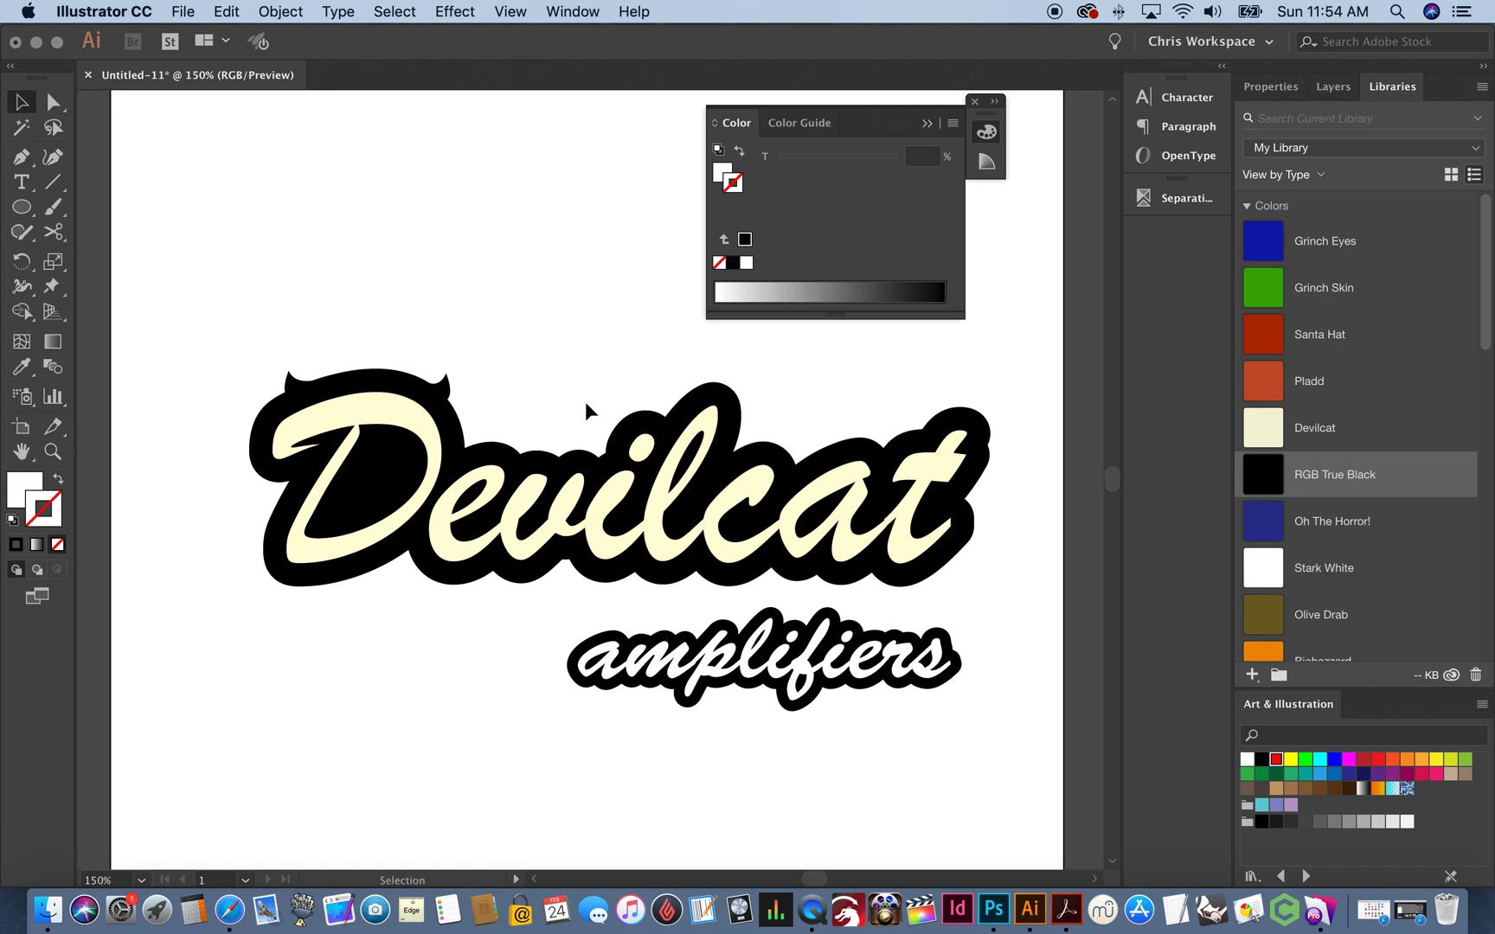
{"action": "left_click", "coordinate": [373, 398]}
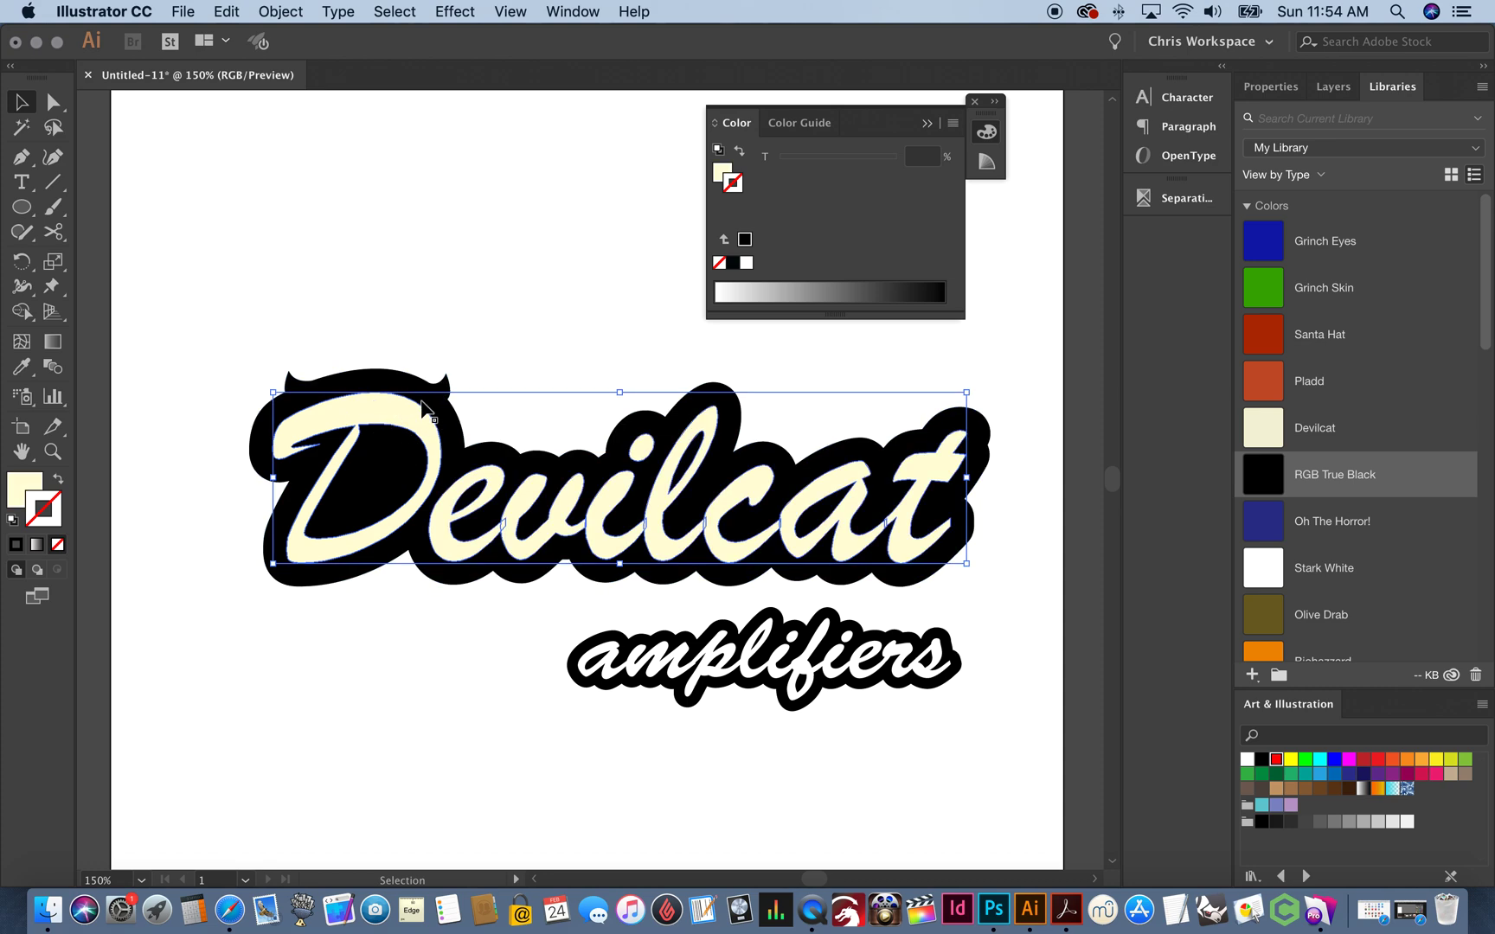
{"action": "left_click", "coordinate": [38, 489]}
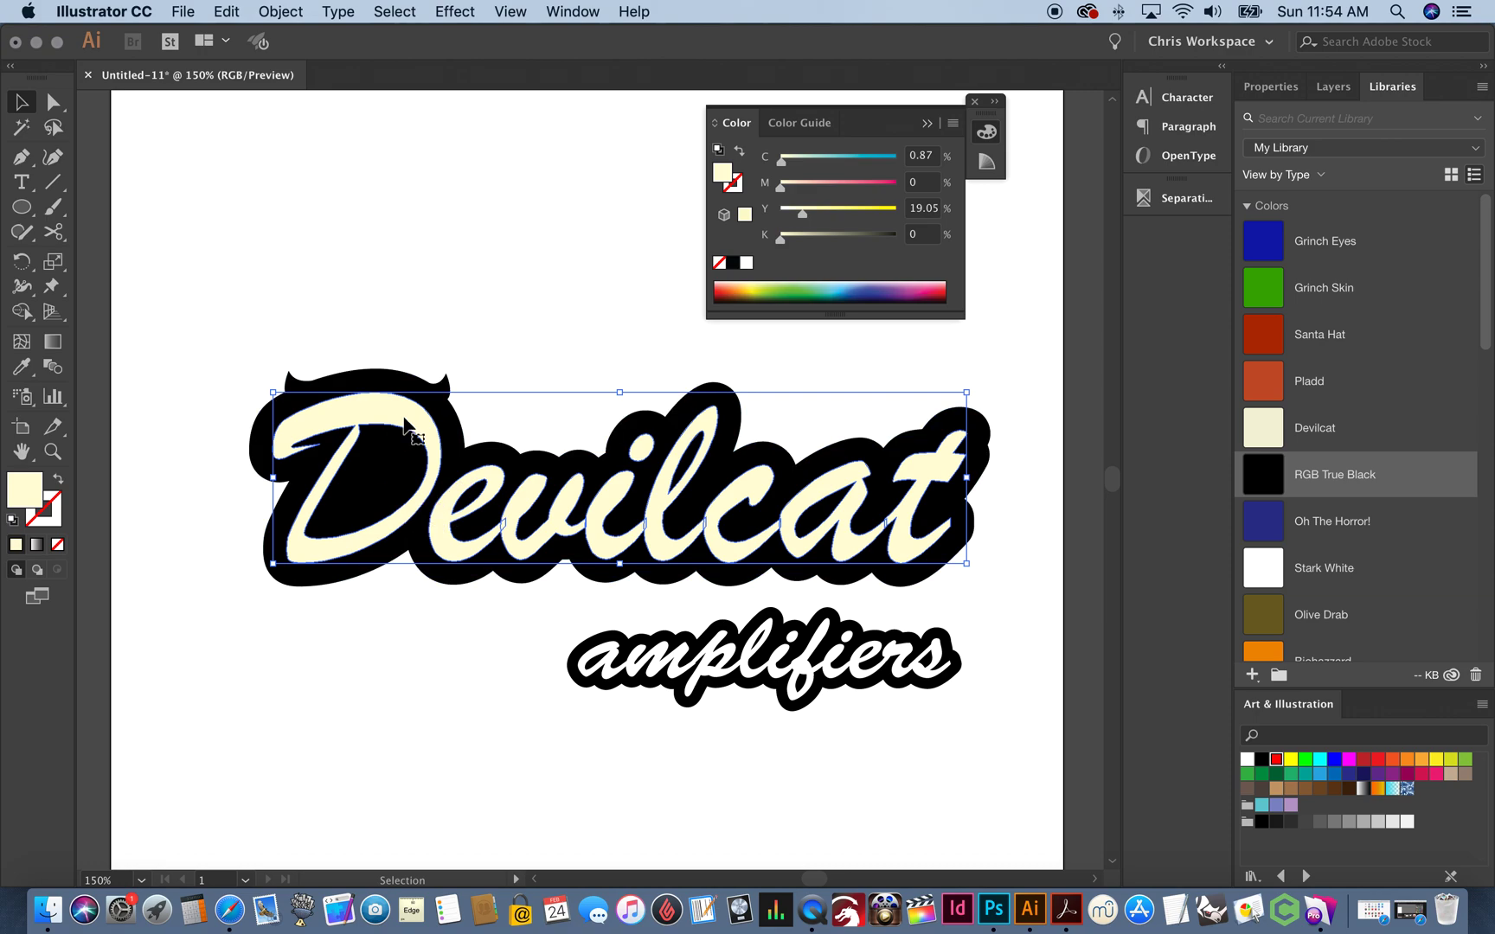
Create a spot colour swatch named Nice Ivory (R 255, G 252, B 213) from the ivory fill
{"action": "left_click", "coordinate": [953, 124]}
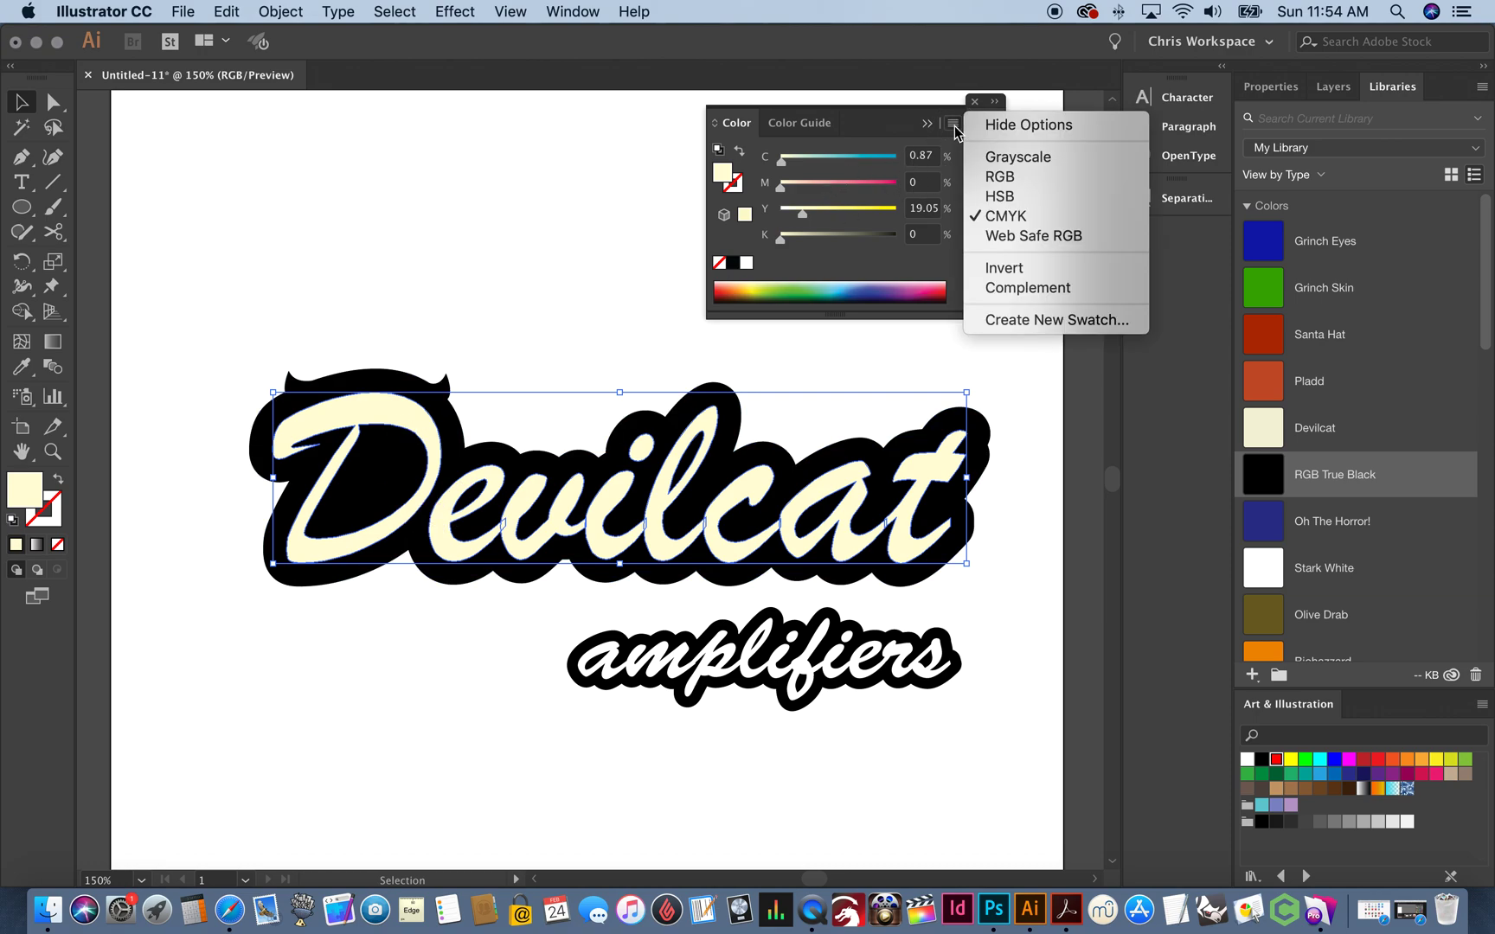
{"action": "left_click", "coordinate": [1010, 321]}
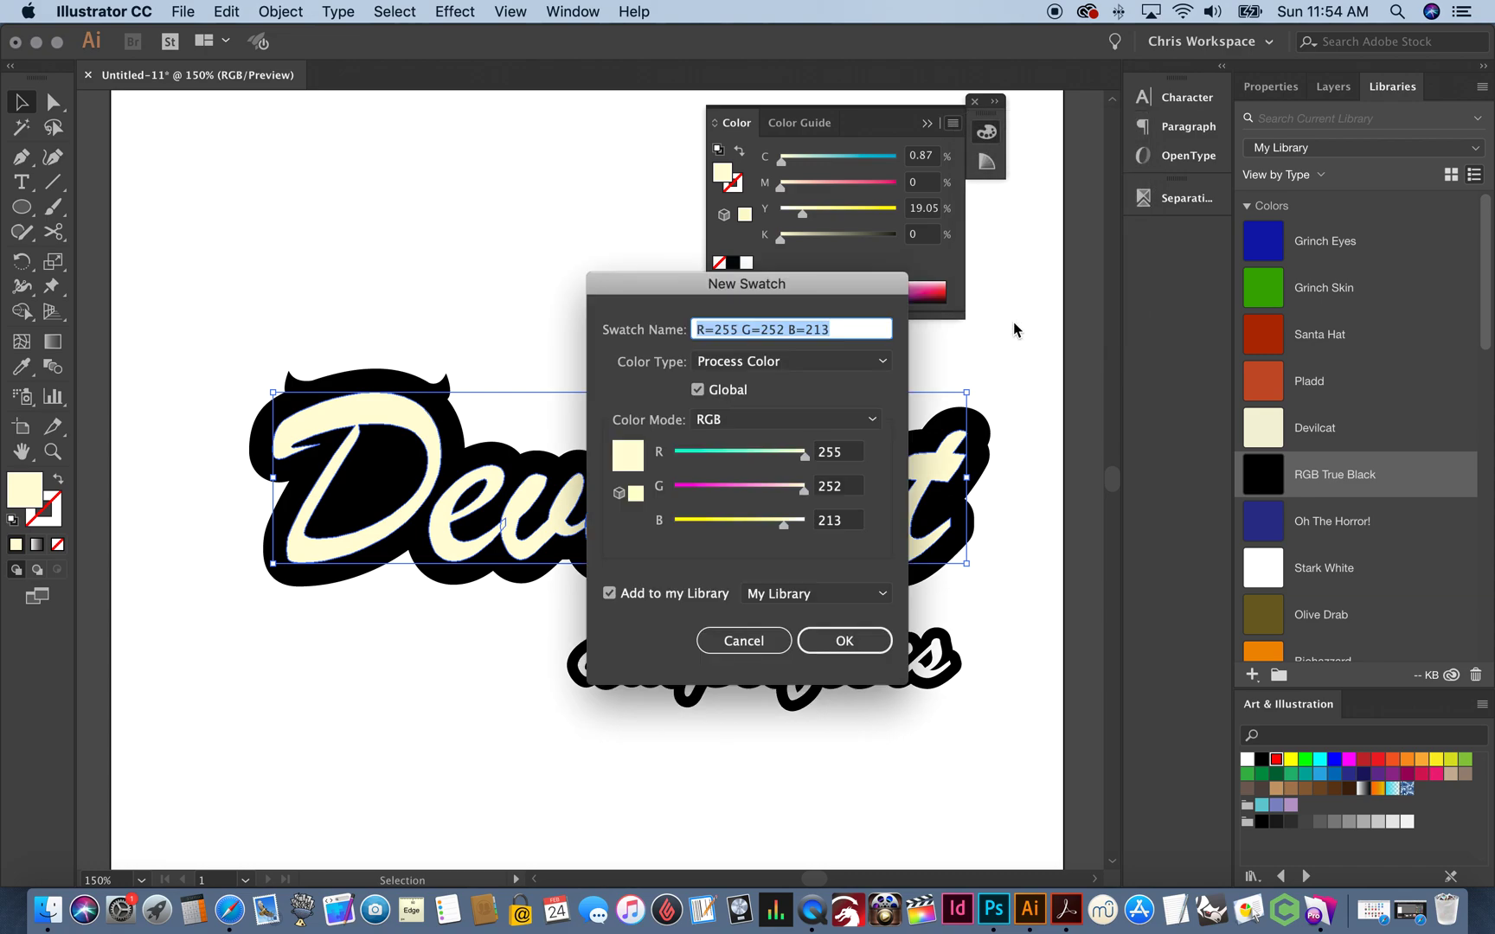
{"action": "left_click", "coordinate": [779, 361]}
{"action": "left_click", "coordinate": [759, 409]}
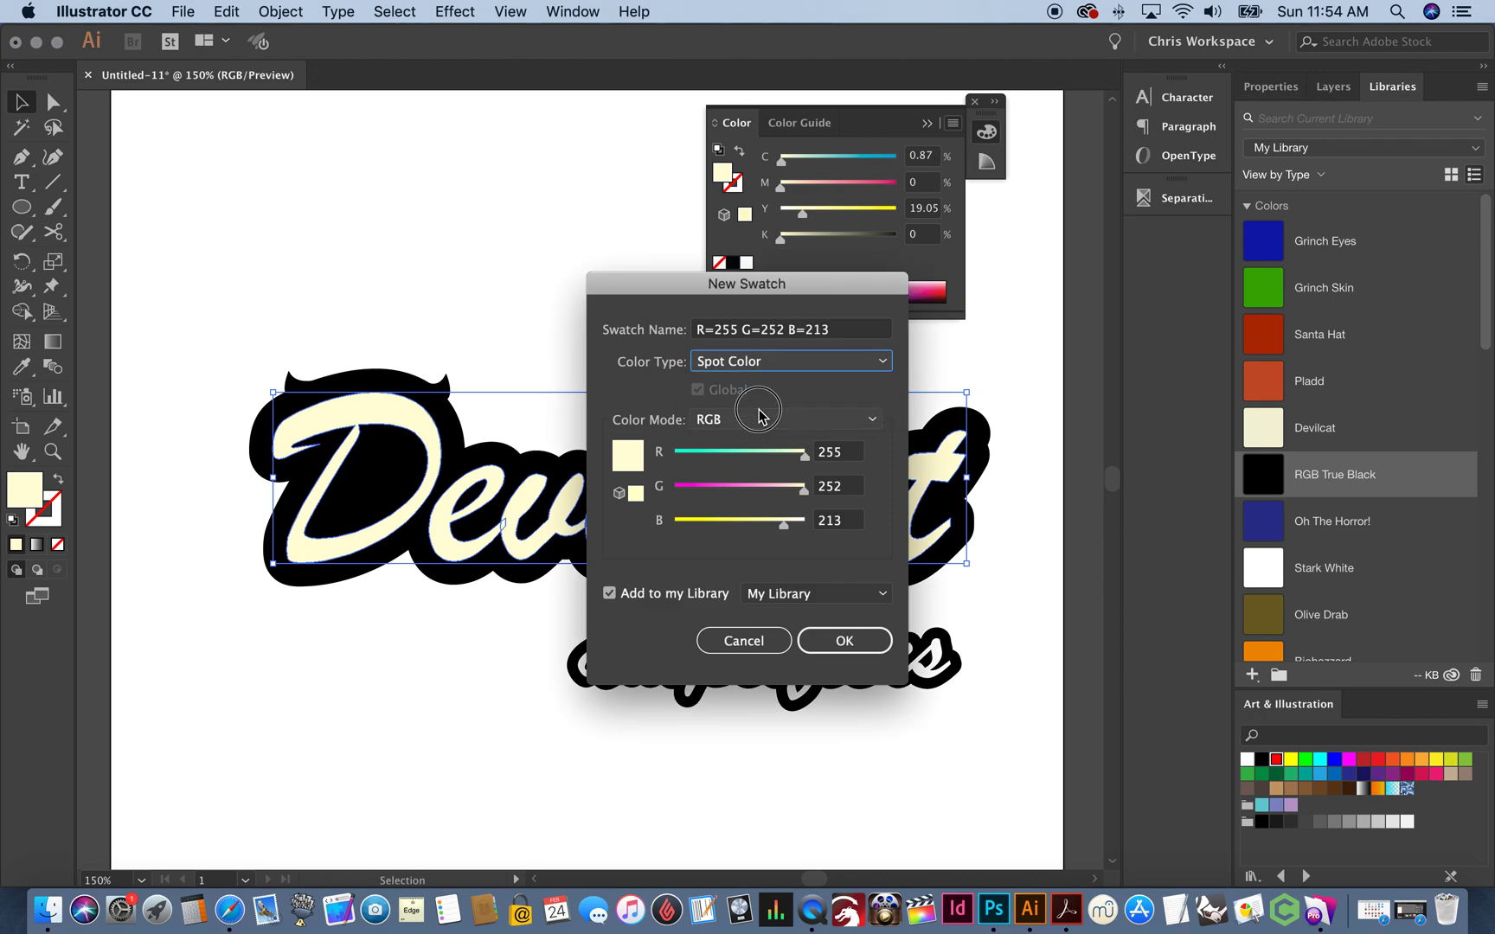
{"action": "left_click", "coordinate": [793, 333]}
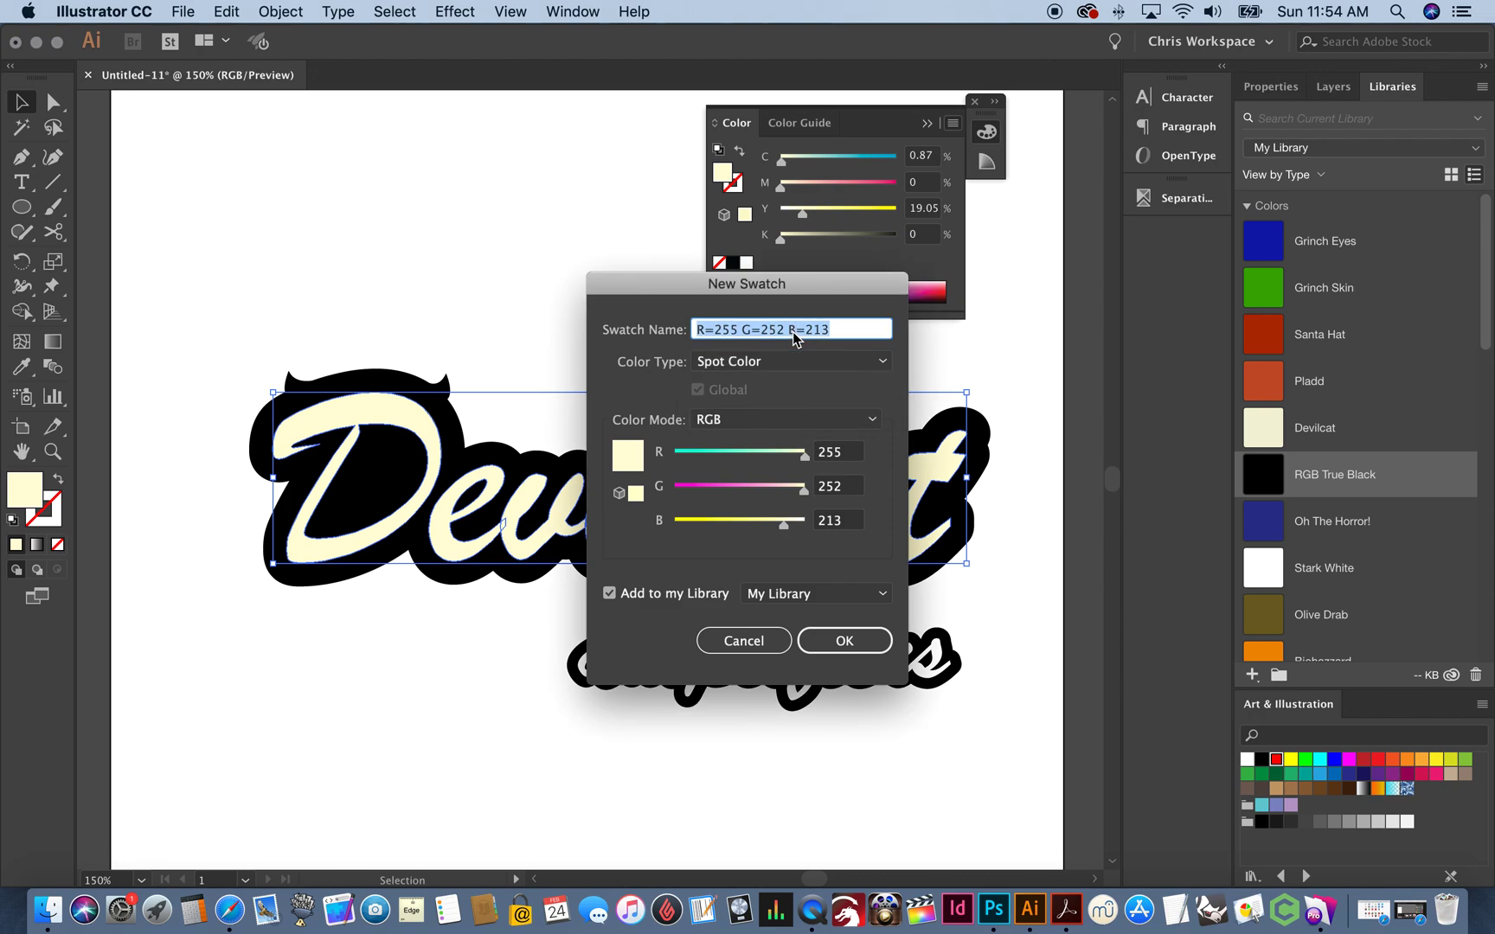
{"action": "type", "text": "Nice Ivory"}
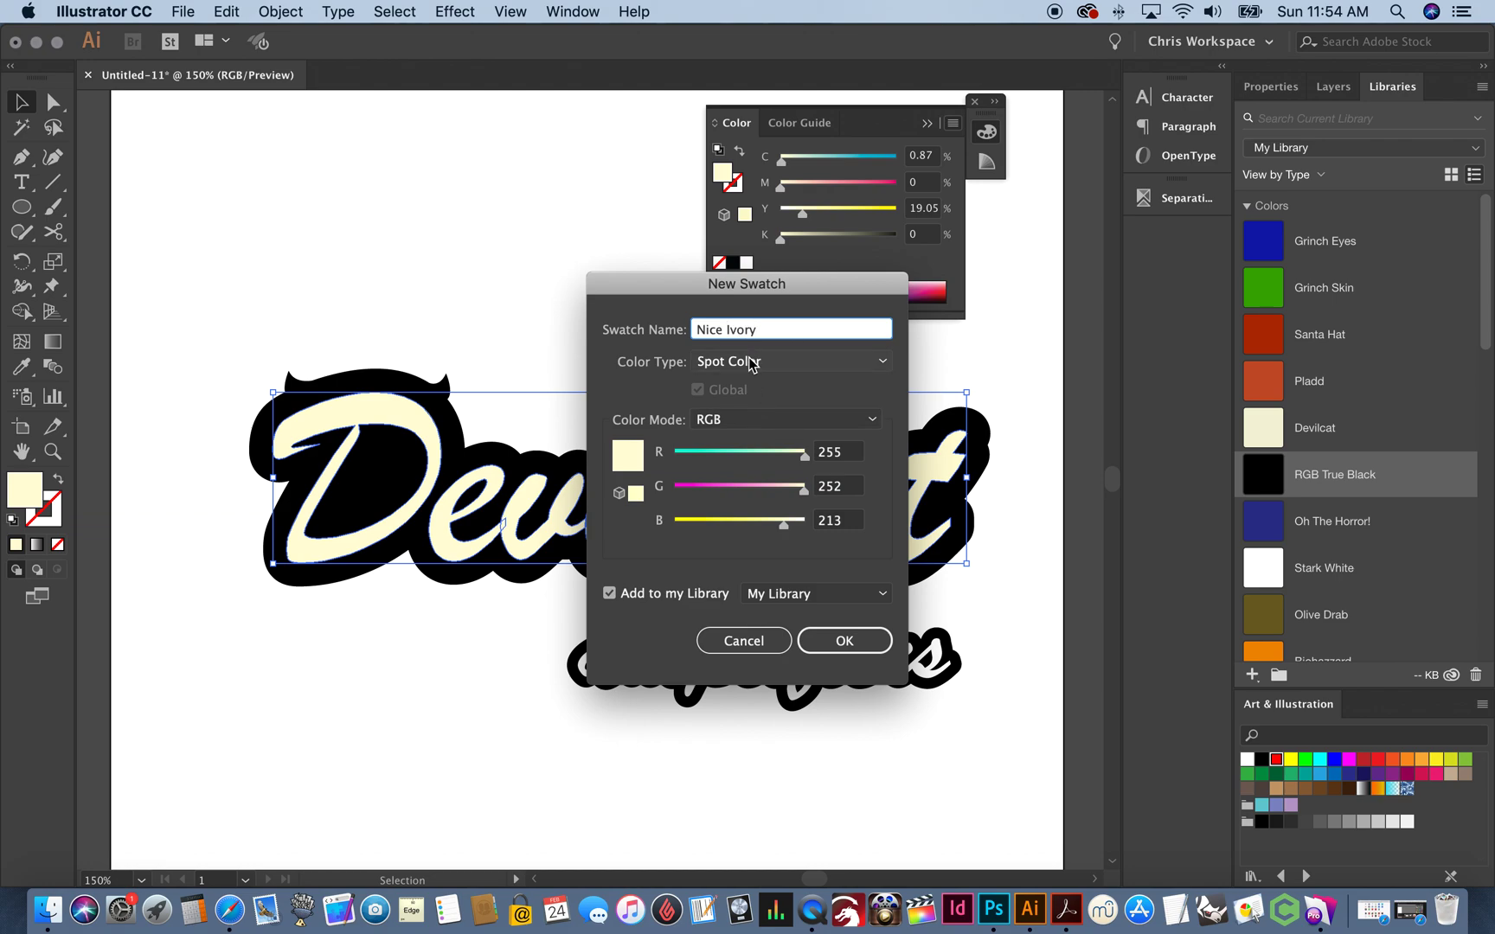
{"action": "left_click", "coordinate": [853, 644]}
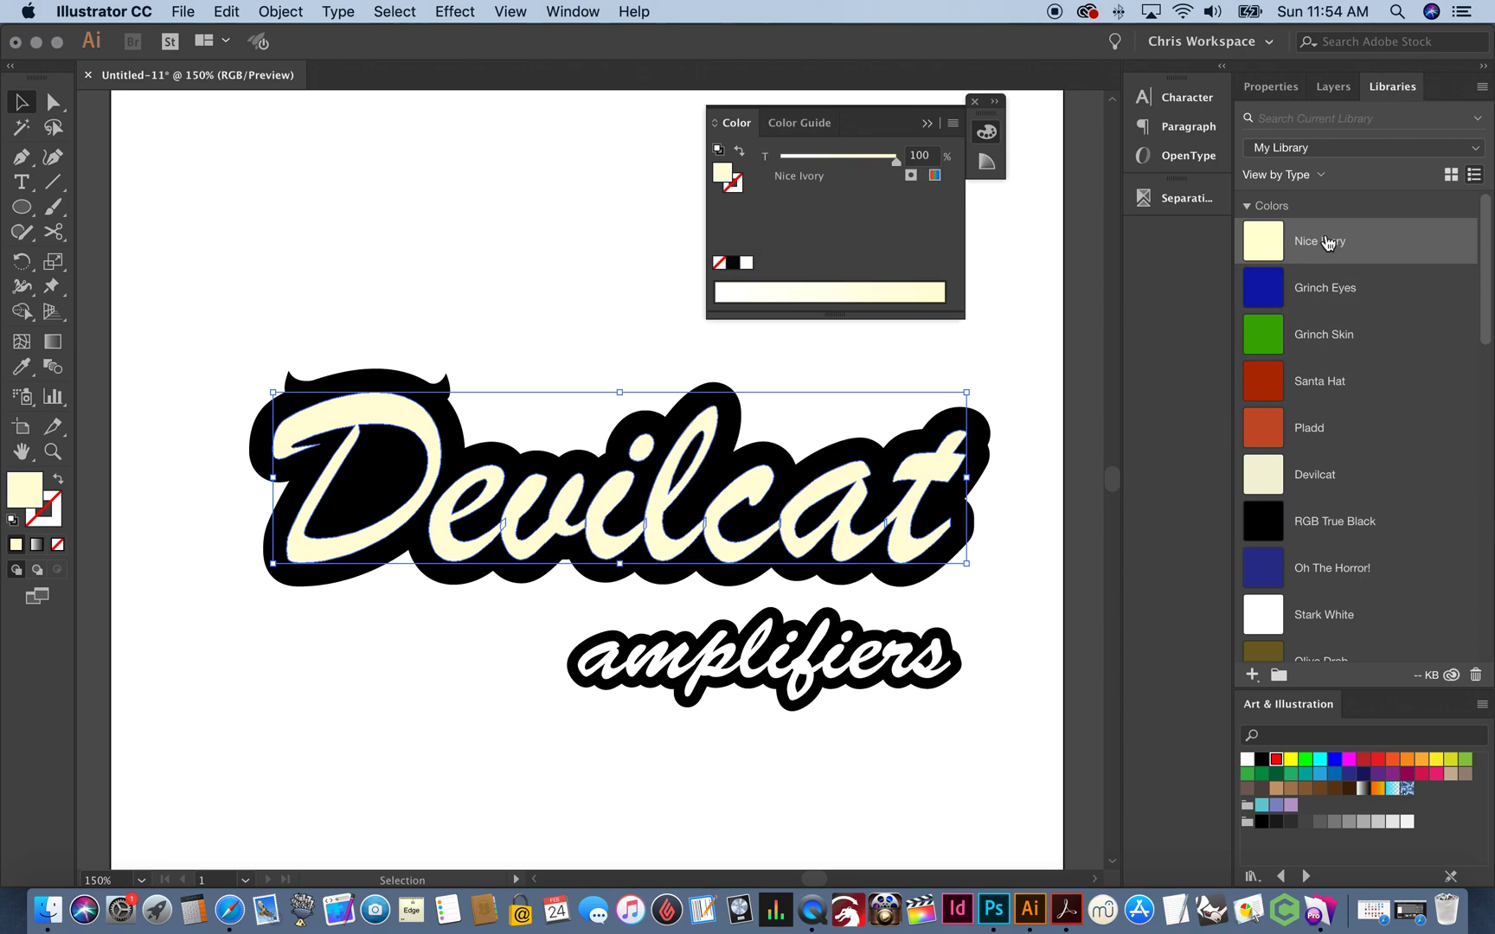
Fill the white amplifiers lettering with the Nice Ivory spot swatch
{"action": "left_click", "coordinate": [640, 344]}
{"action": "left_click", "coordinate": [745, 403]}
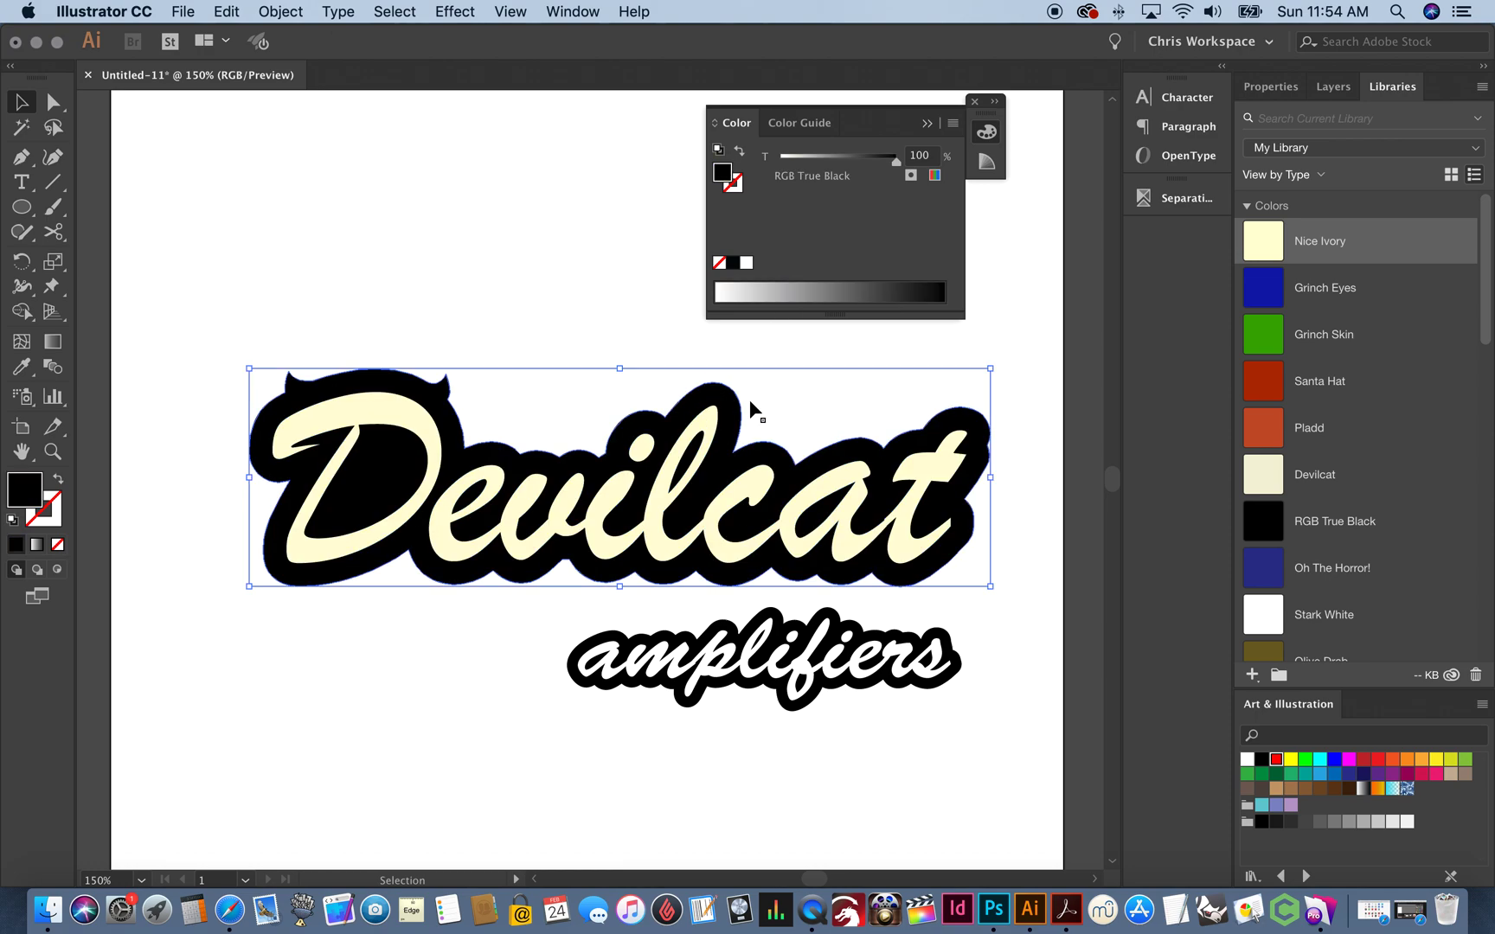
{"action": "left_click", "coordinate": [676, 669]}
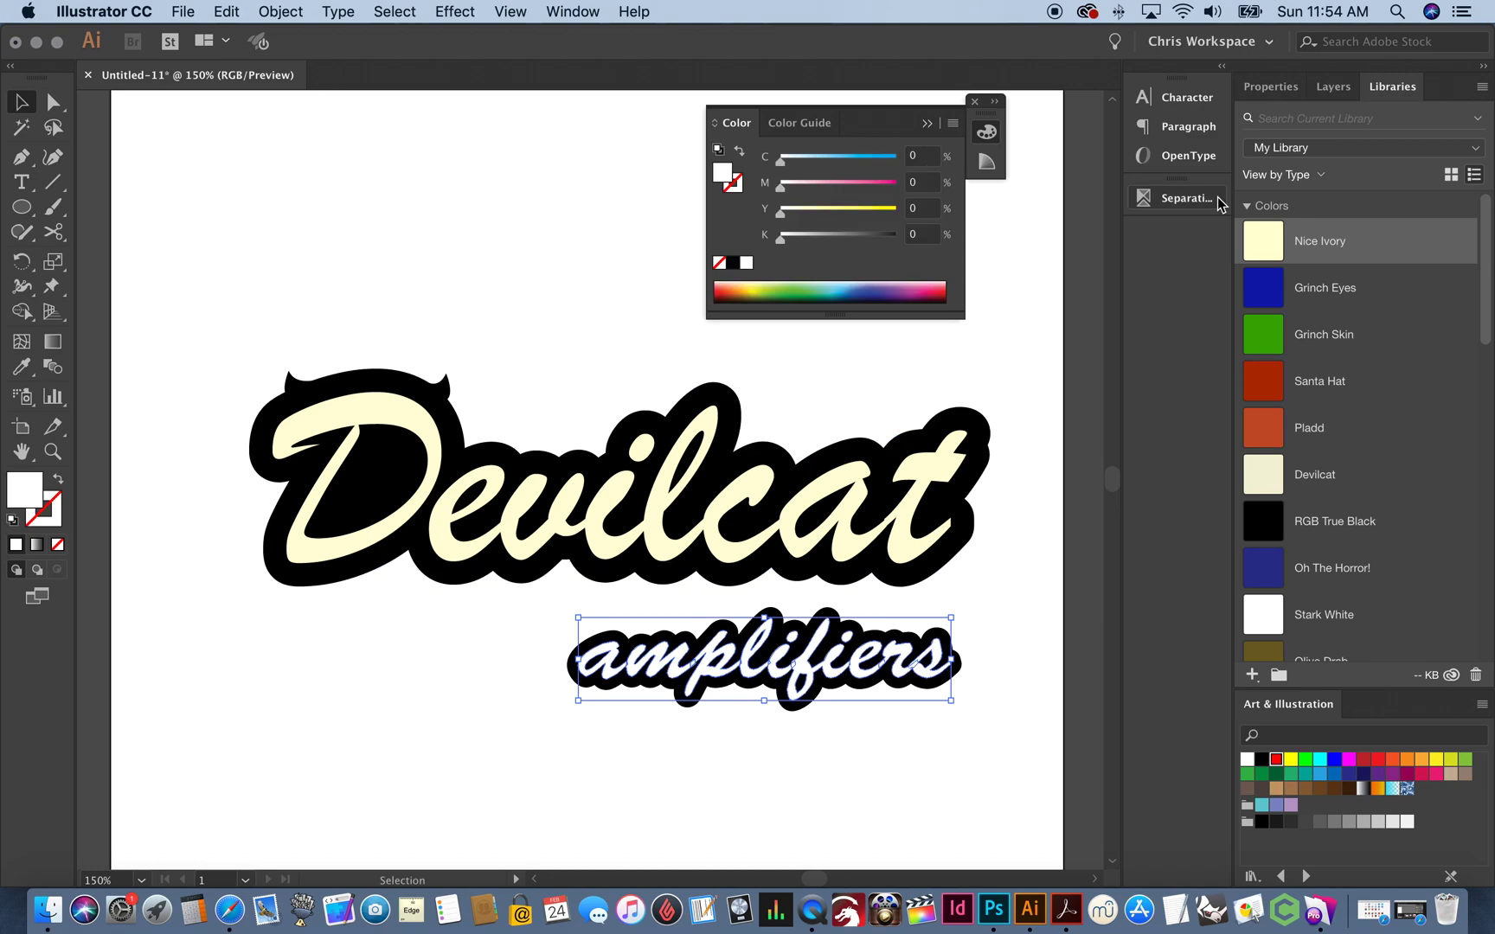
{"action": "left_click", "coordinate": [1265, 256]}
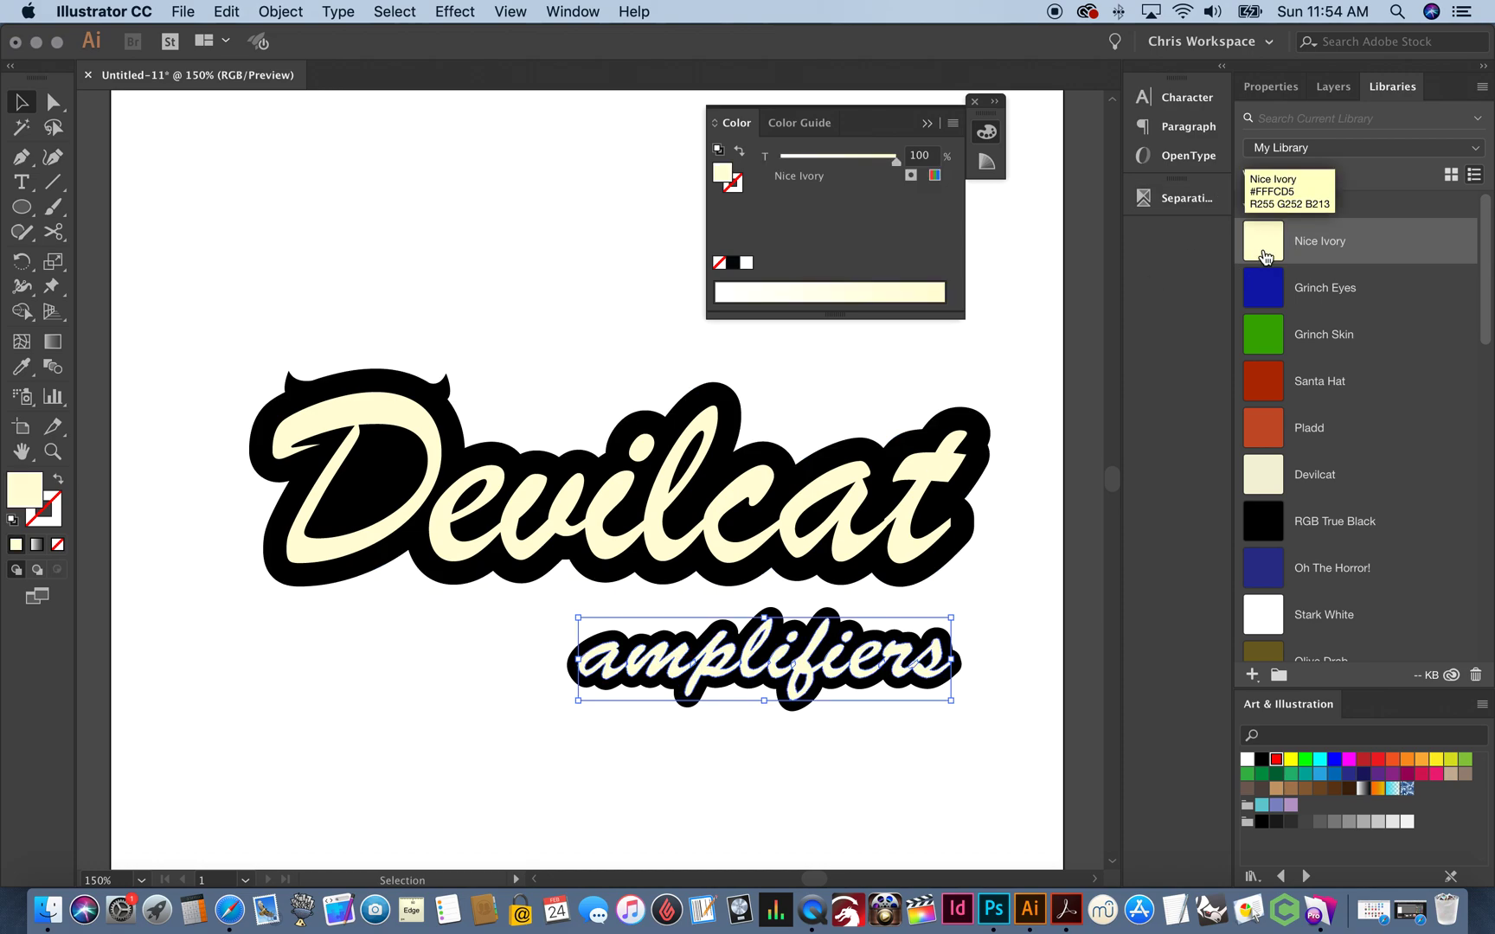
{"action": "left_click", "coordinate": [673, 323]}
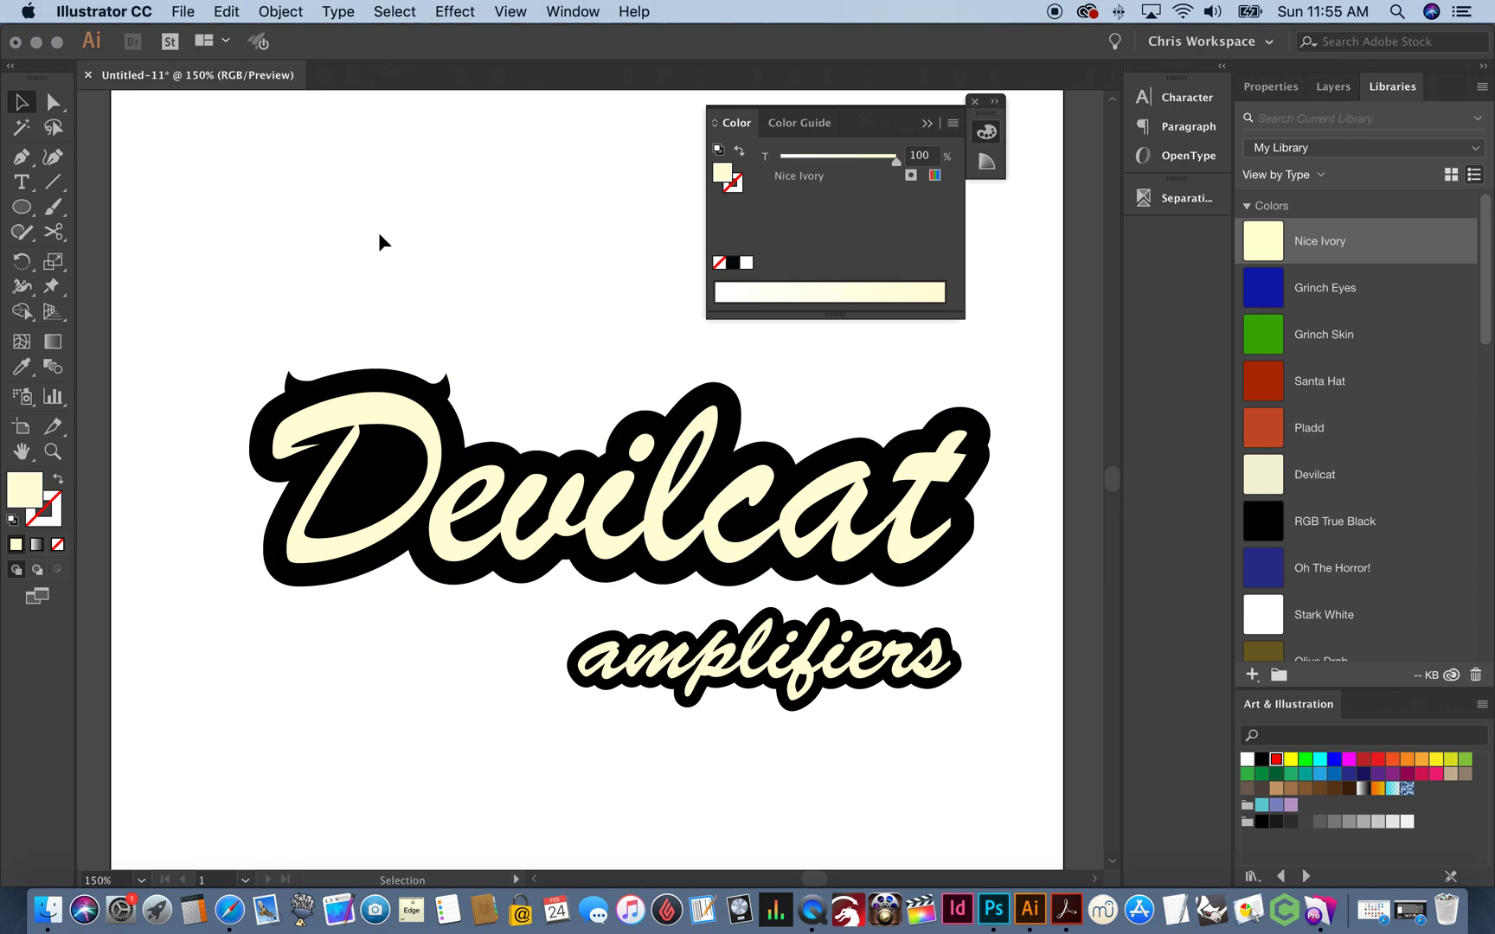
In the Print dialog, set the printer to Adobe PostScript File
{"action": "left_click", "coordinate": [185, 11]}
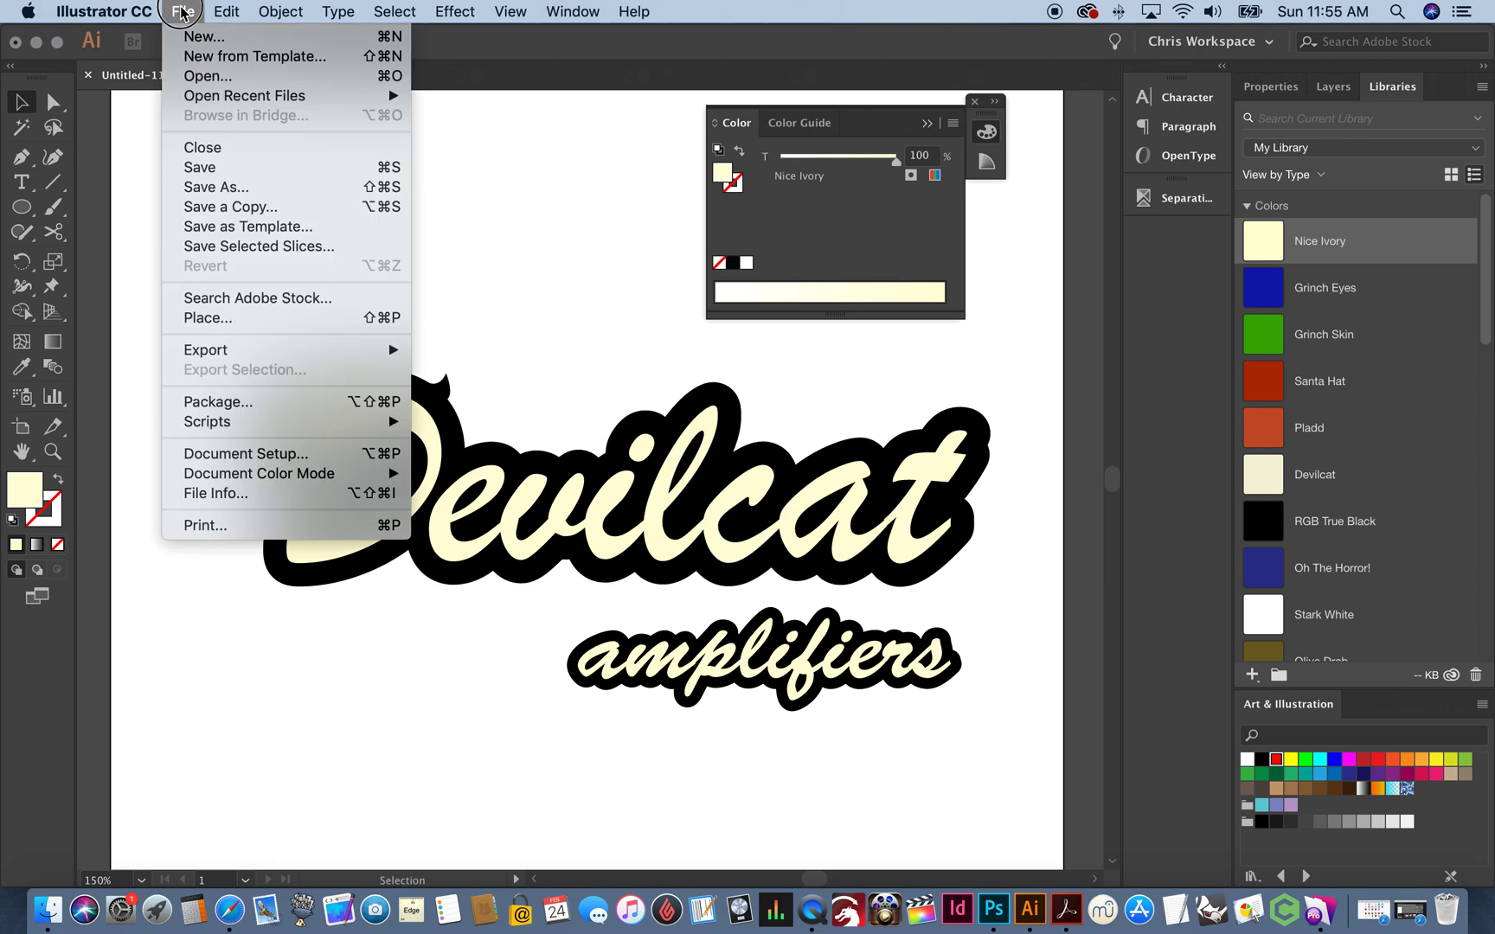
{"action": "left_click", "coordinate": [213, 527]}
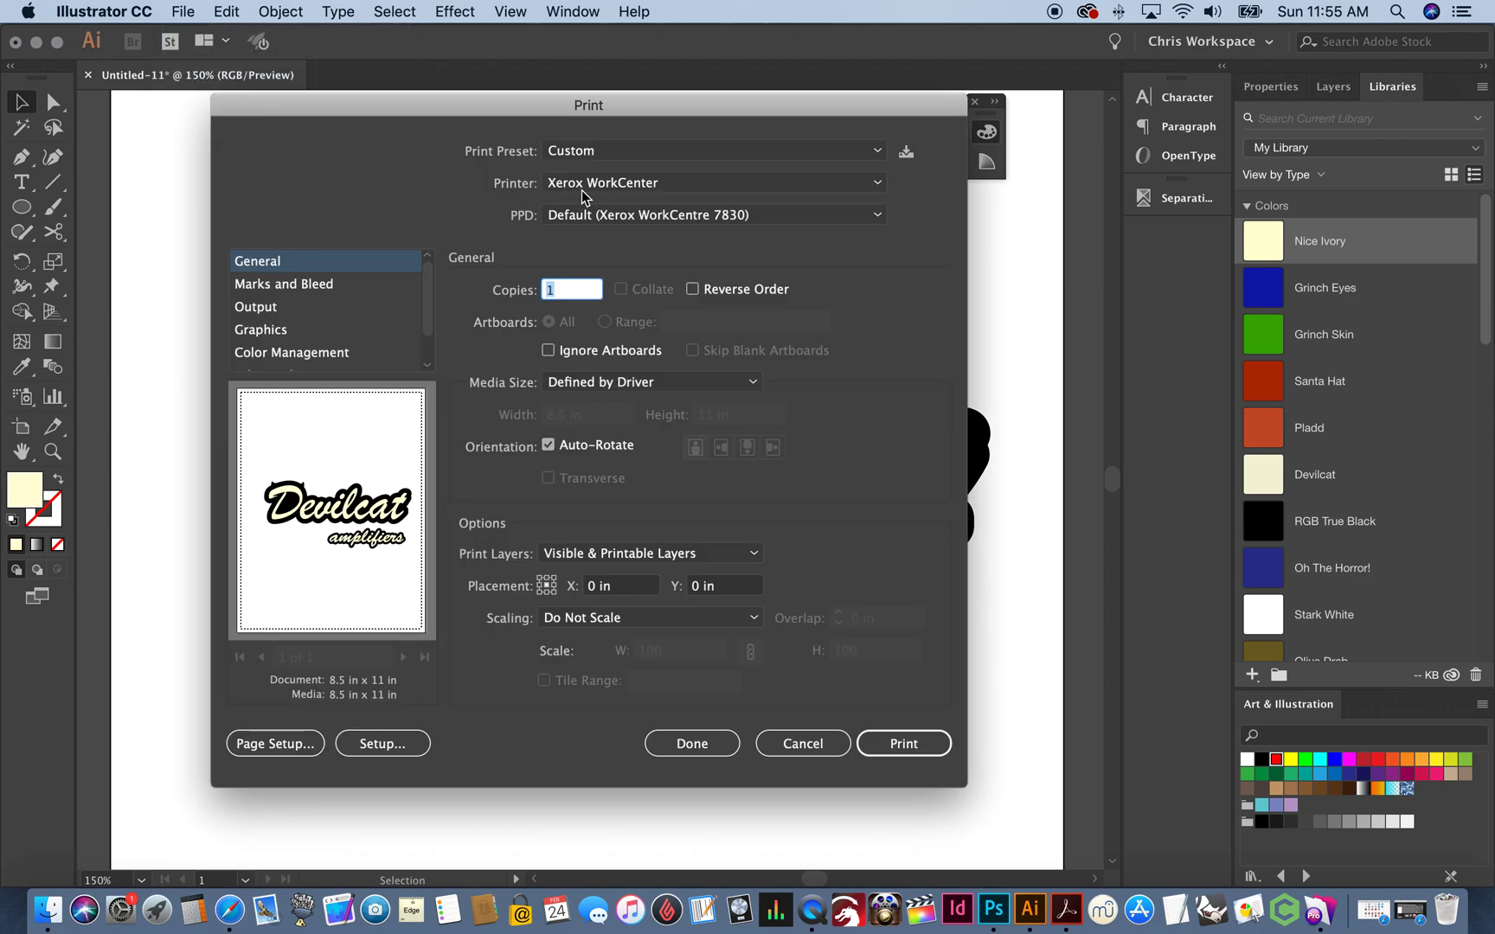
{"action": "left_click", "coordinate": [581, 187]}
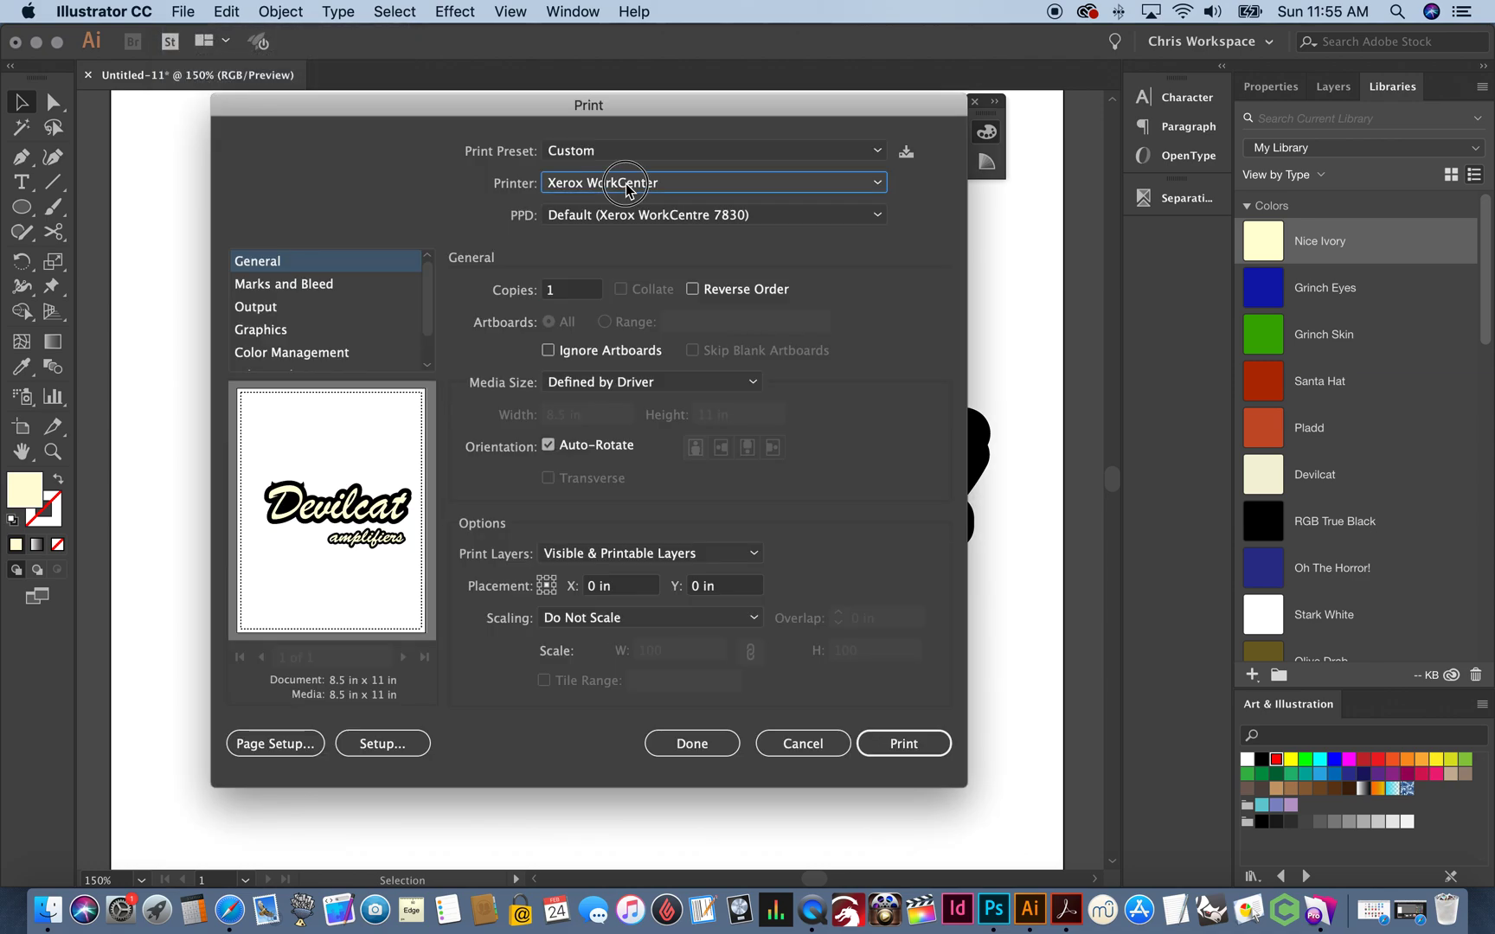
{"action": "left_click", "coordinate": [614, 205]}
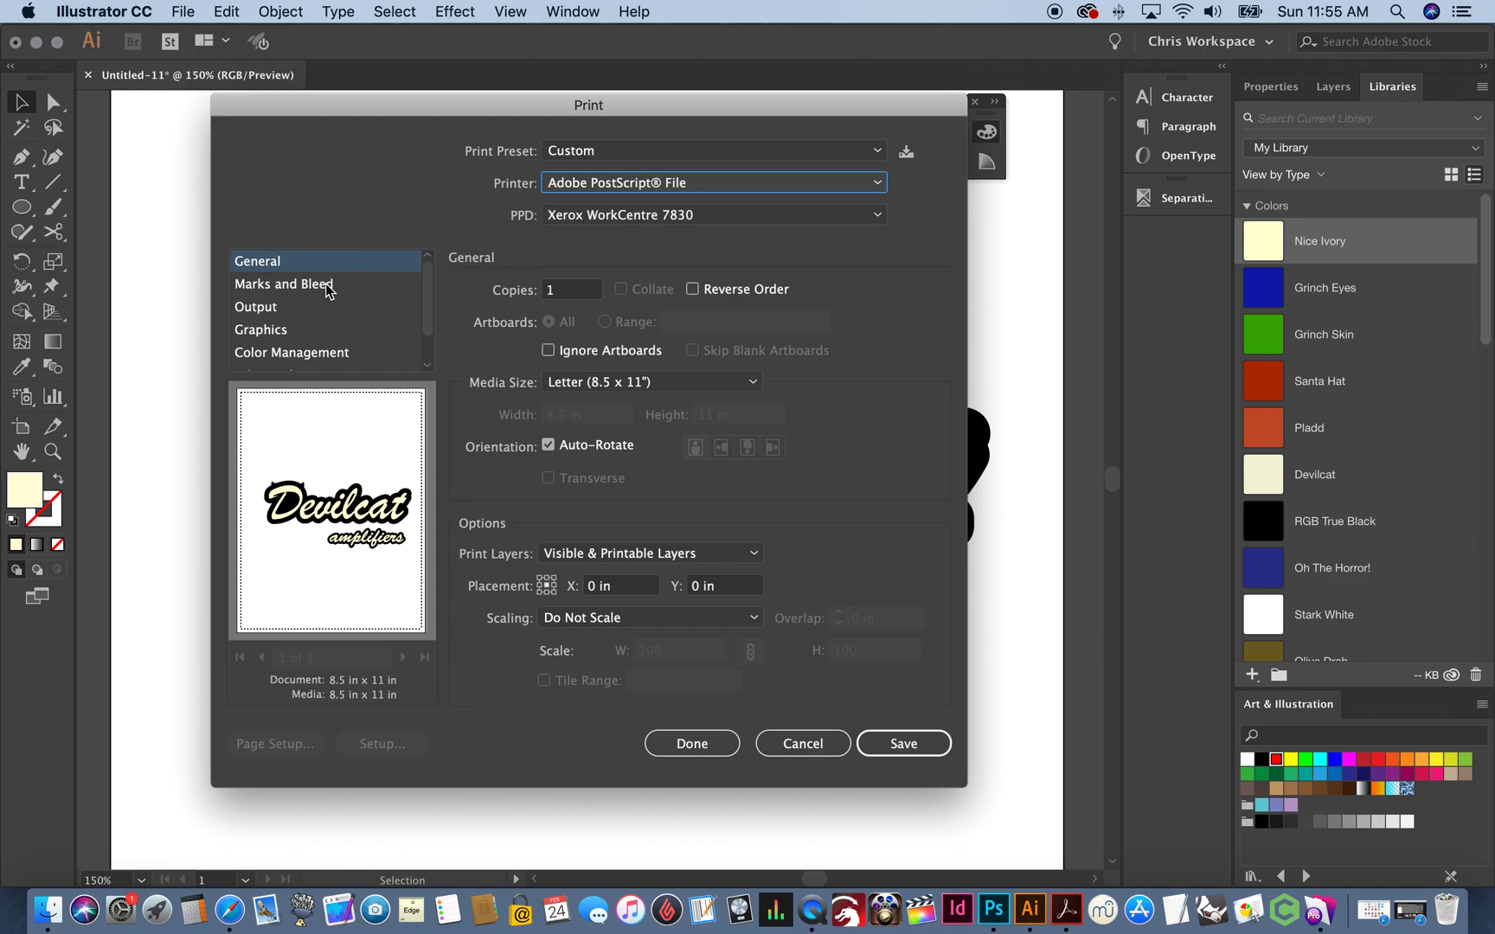
Set Output to Separations (Host-Based) with Nice Ivory and RGB True Black plates enabled, then save
{"action": "left_click", "coordinate": [270, 306]}
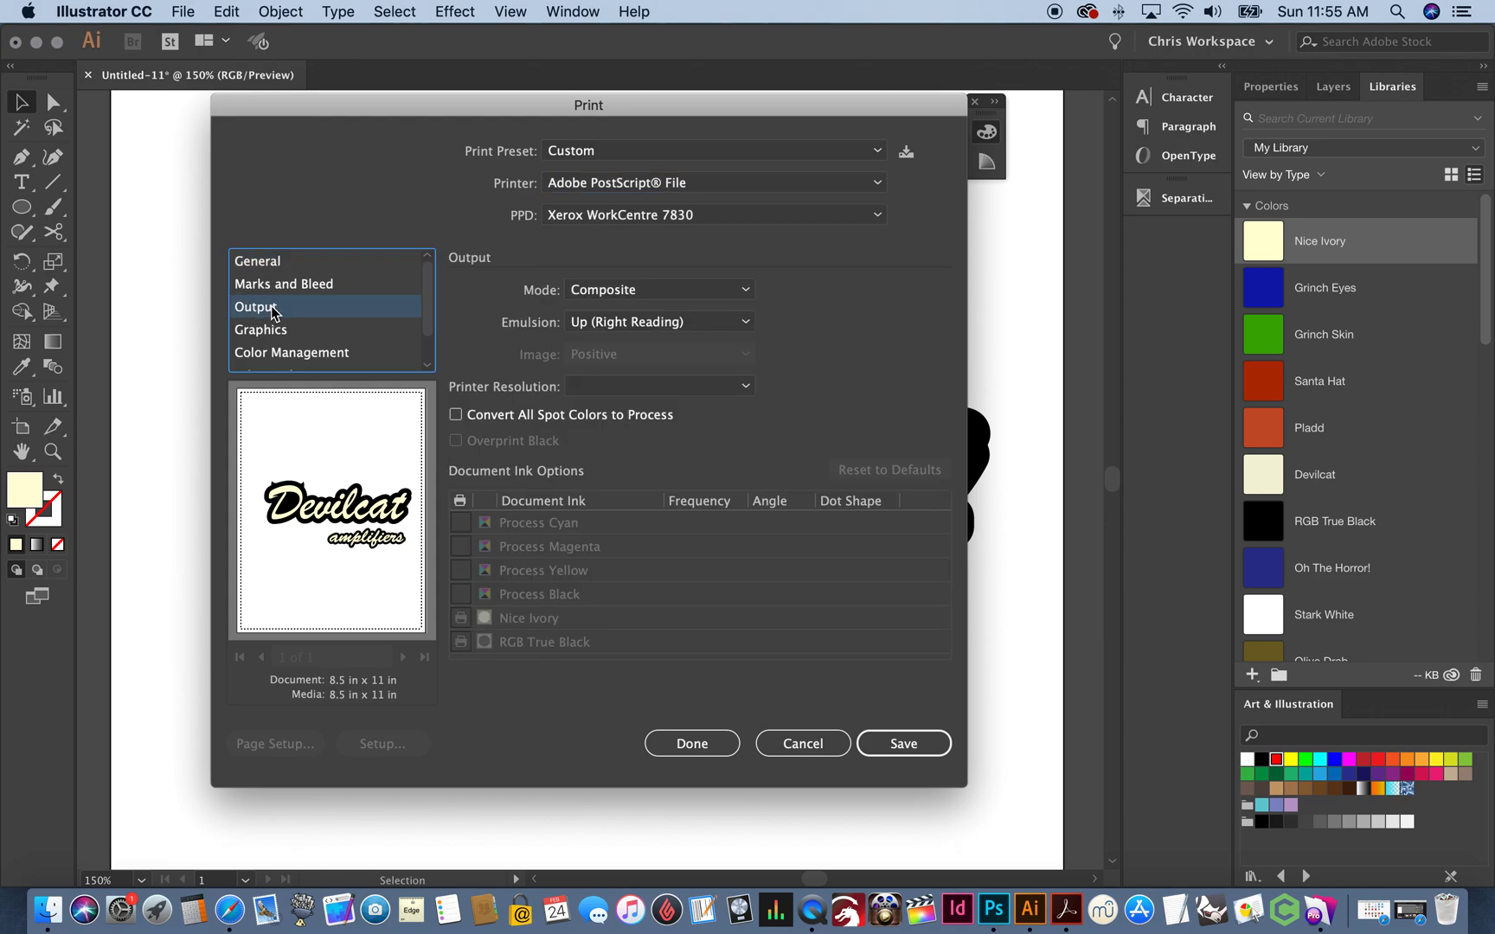
{"action": "left_click", "coordinate": [610, 294]}
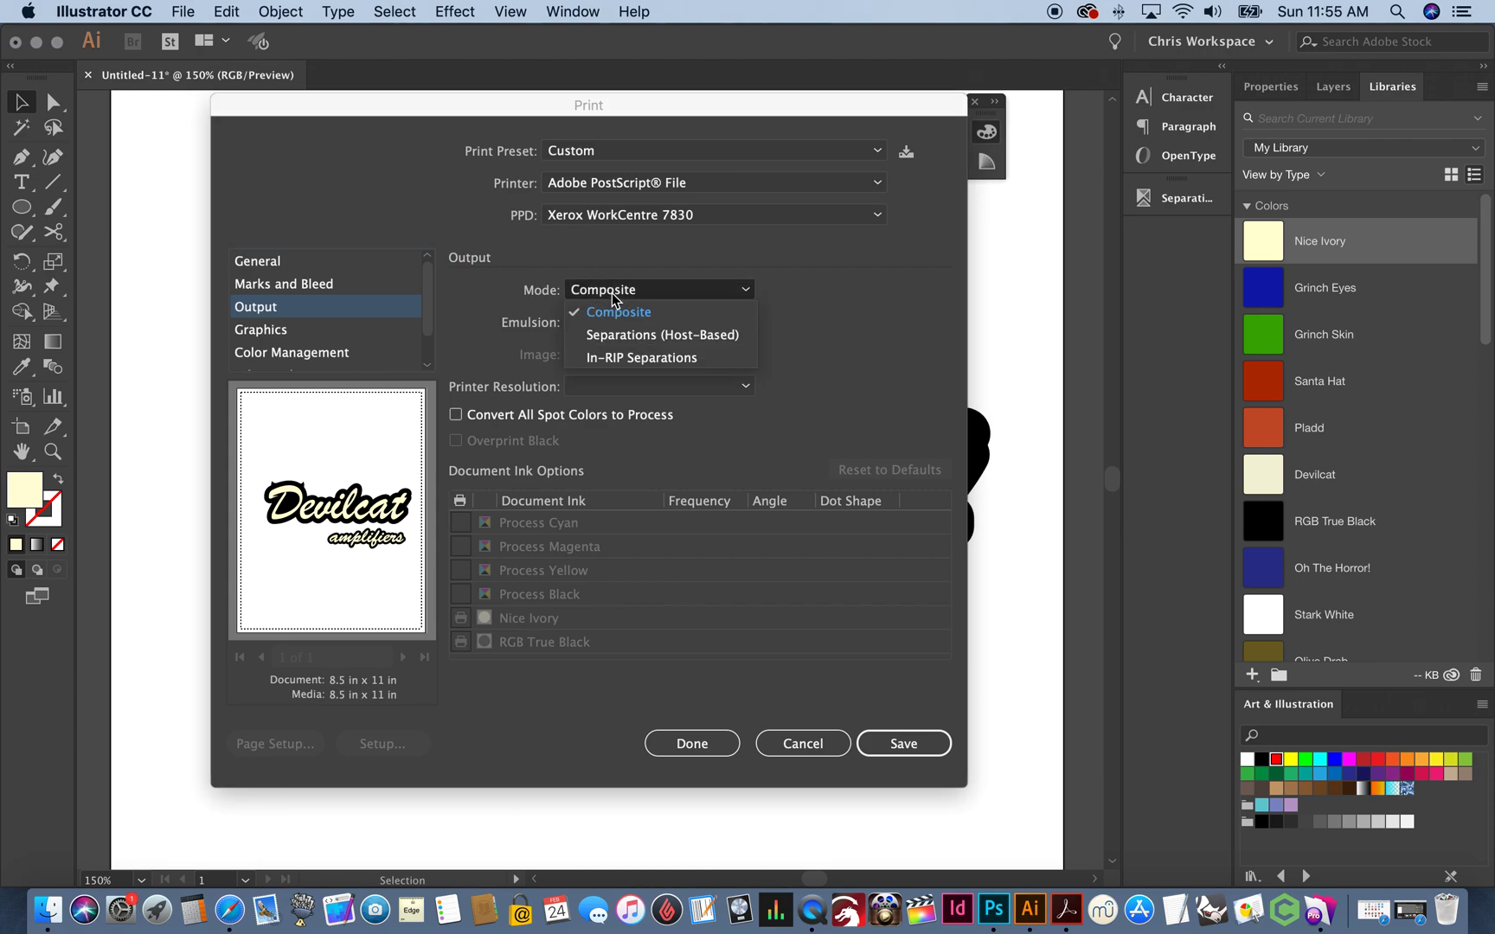
{"action": "left_click", "coordinate": [611, 337]}
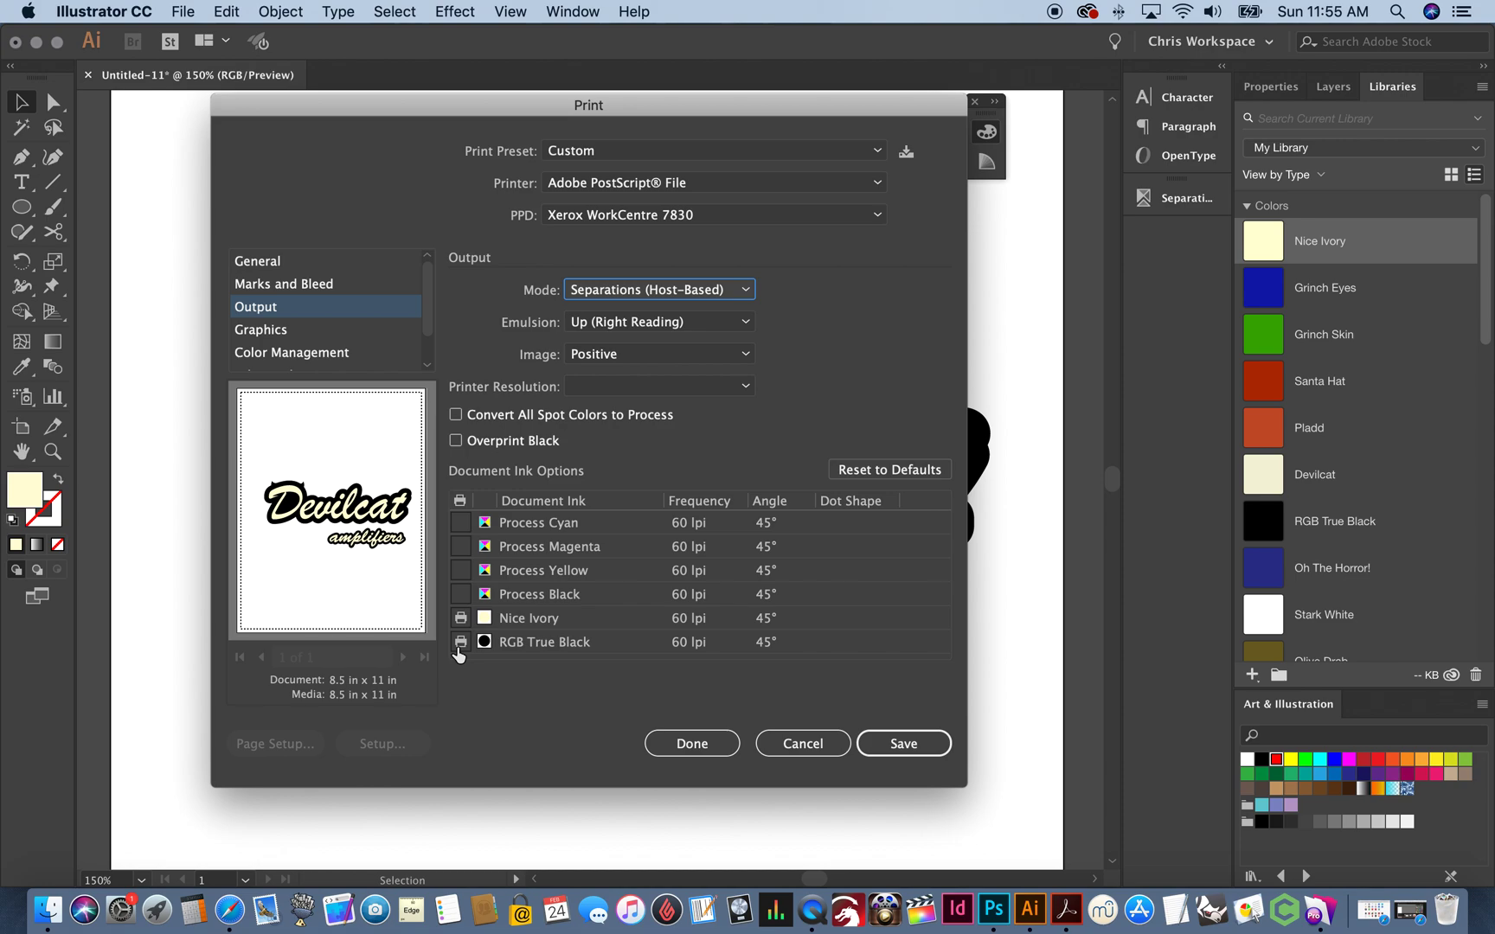
{"action": "left_click", "coordinate": [460, 618]}
{"action": "left_click", "coordinate": [461, 641]}
{"action": "left_click", "coordinate": [460, 641]}
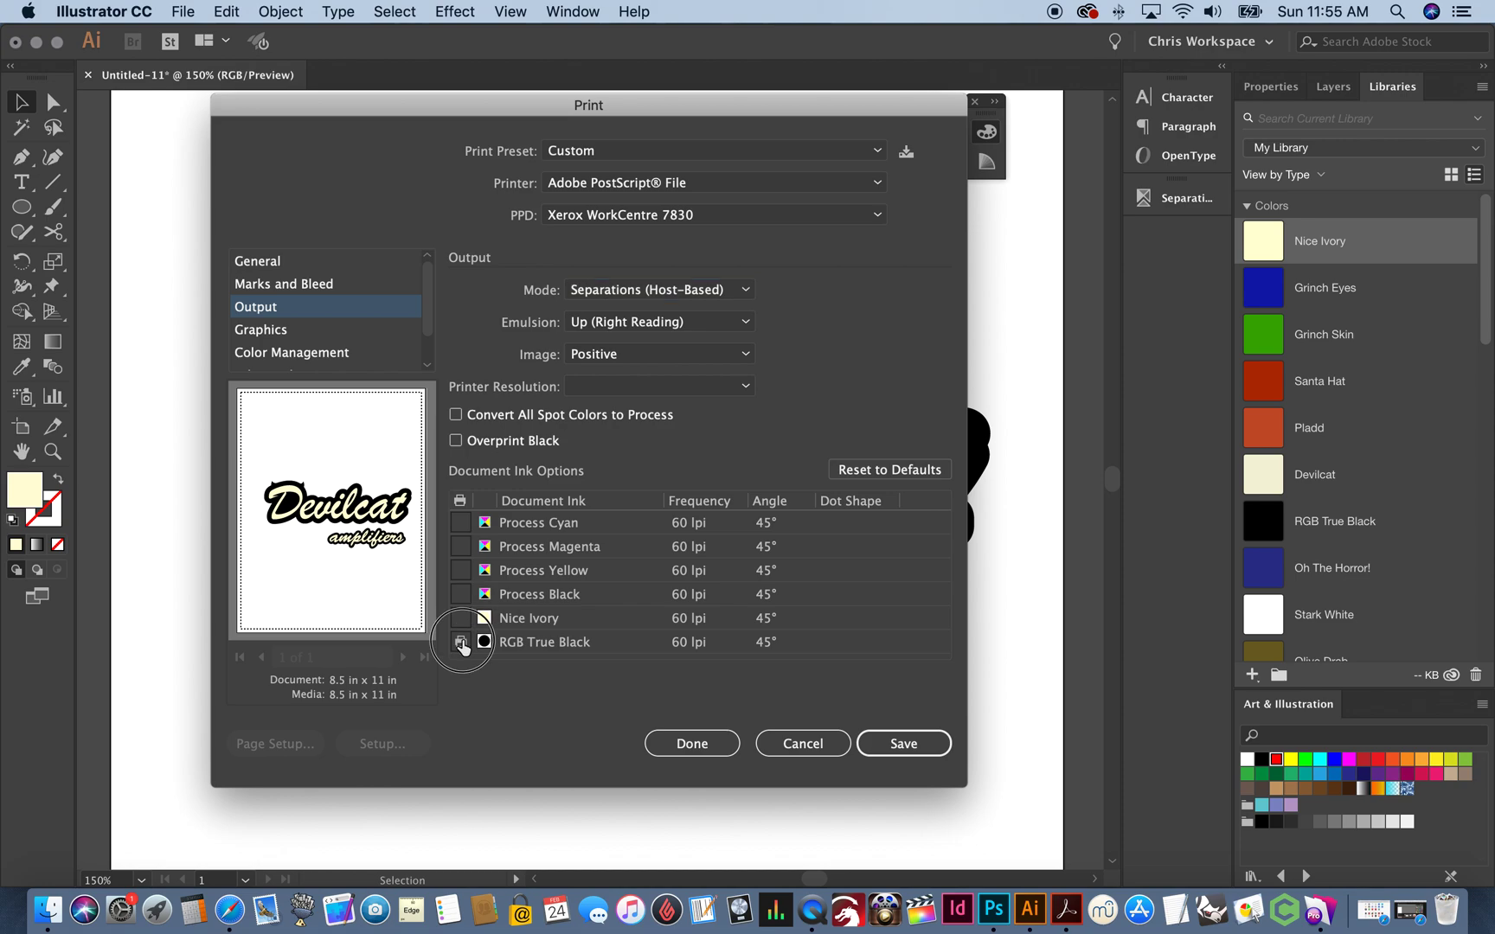
{"action": "left_click", "coordinate": [460, 618]}
{"action": "left_click", "coordinate": [904, 744]}
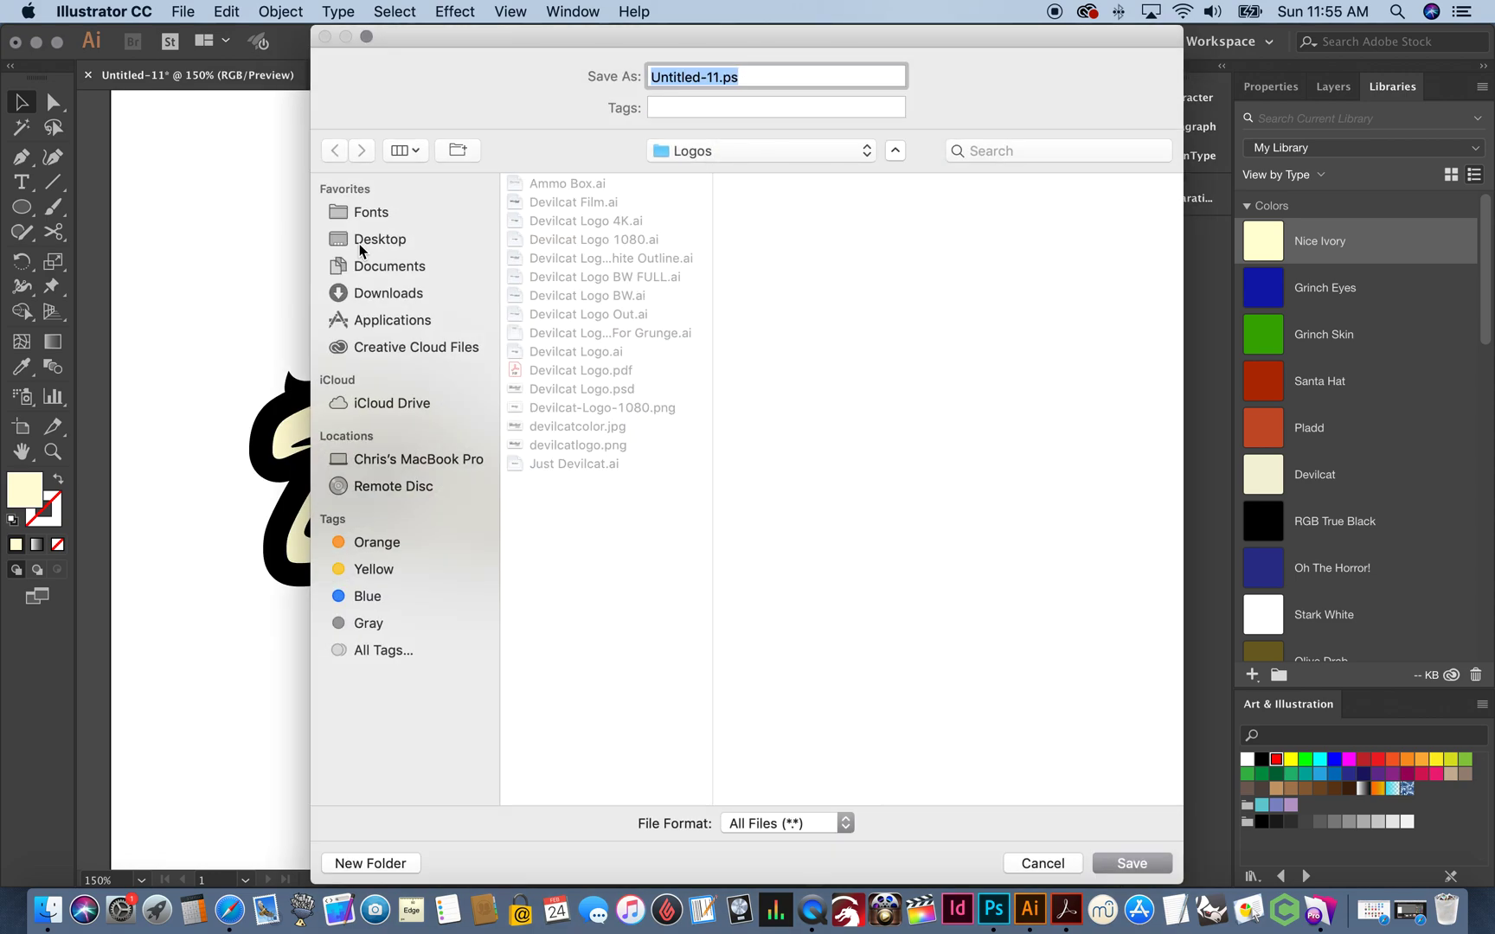
Save the separations as Devilcat.ps on the Desktop and minimise Illustrator
{"action": "left_click", "coordinate": [363, 244]}
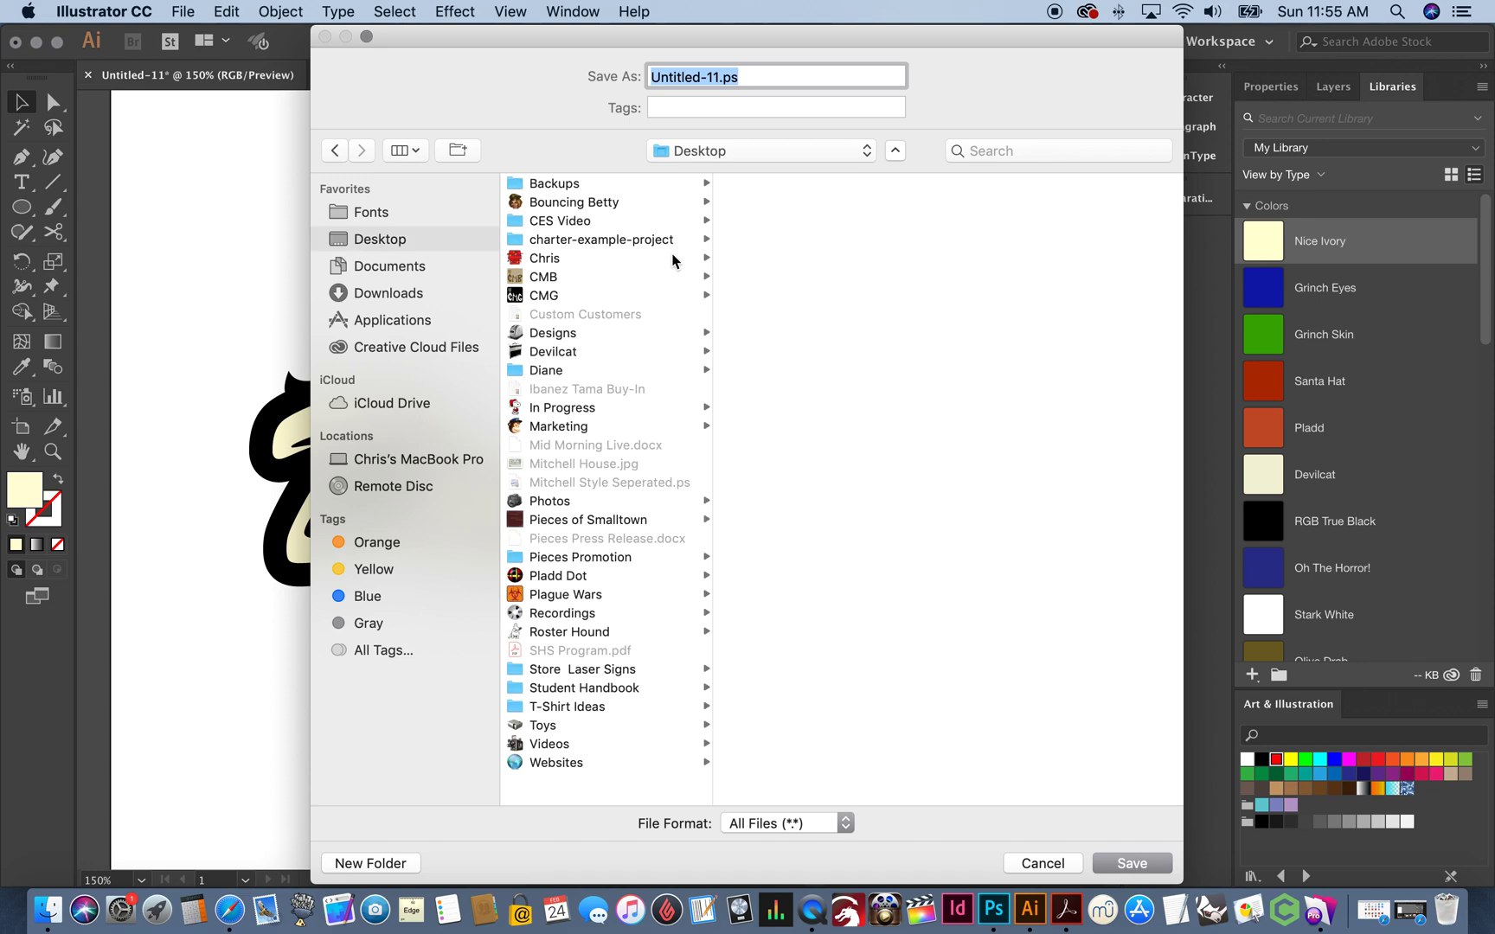
{"action": "left_click", "coordinate": [720, 77]}
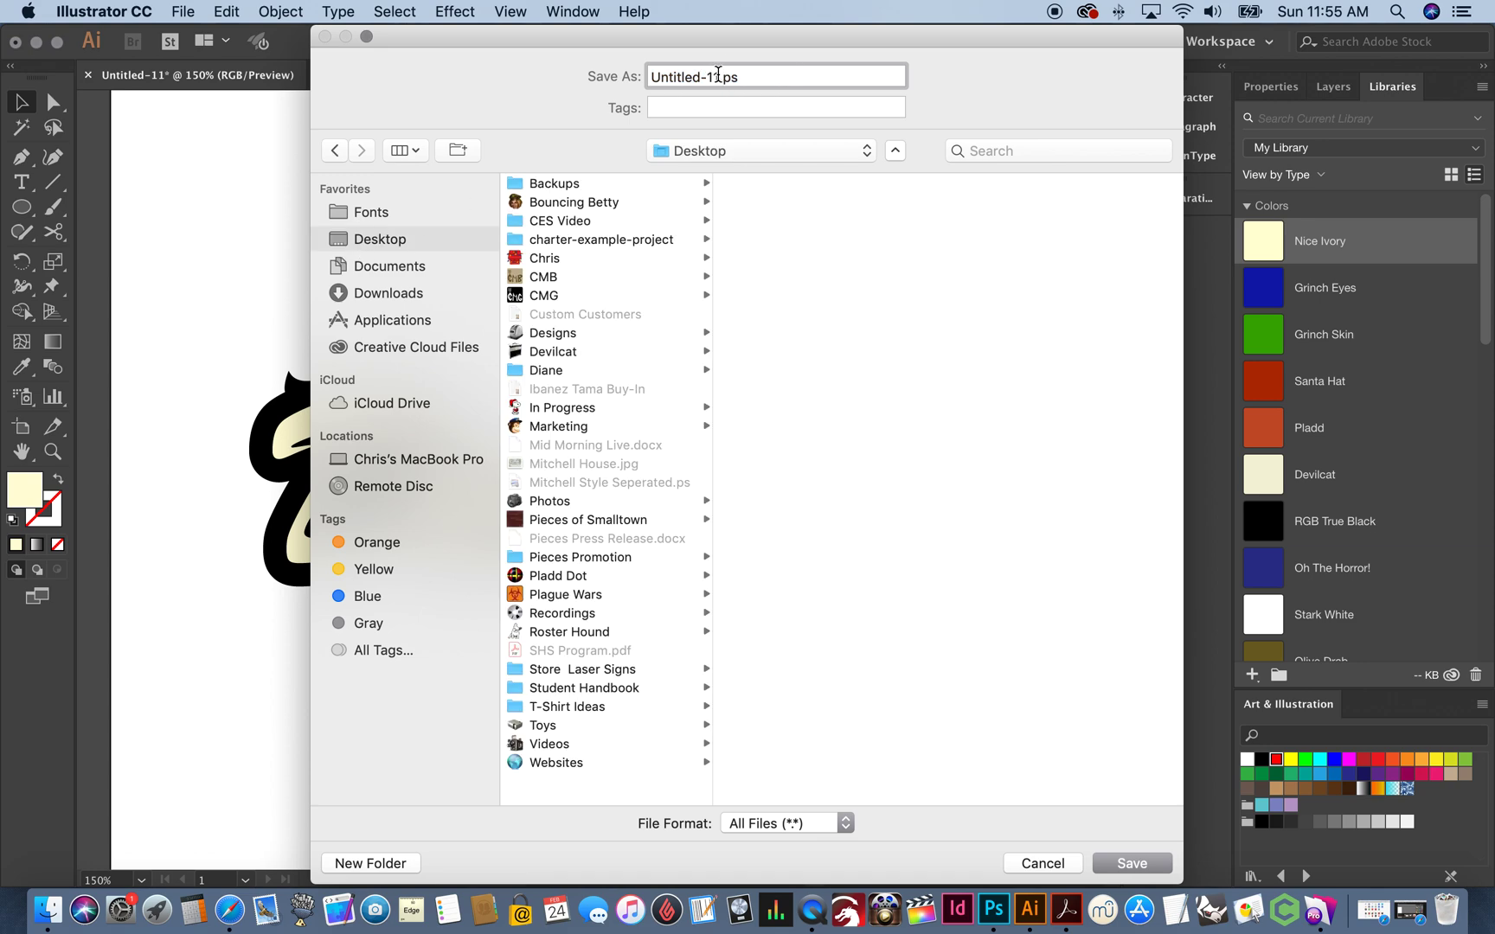
{"action": "left_click_drag", "start_coordinate": [718, 76], "coordinate": [602, 76]}
{"action": "type", "text": "Devilcat"}
{"action": "key", "text": "Return"}
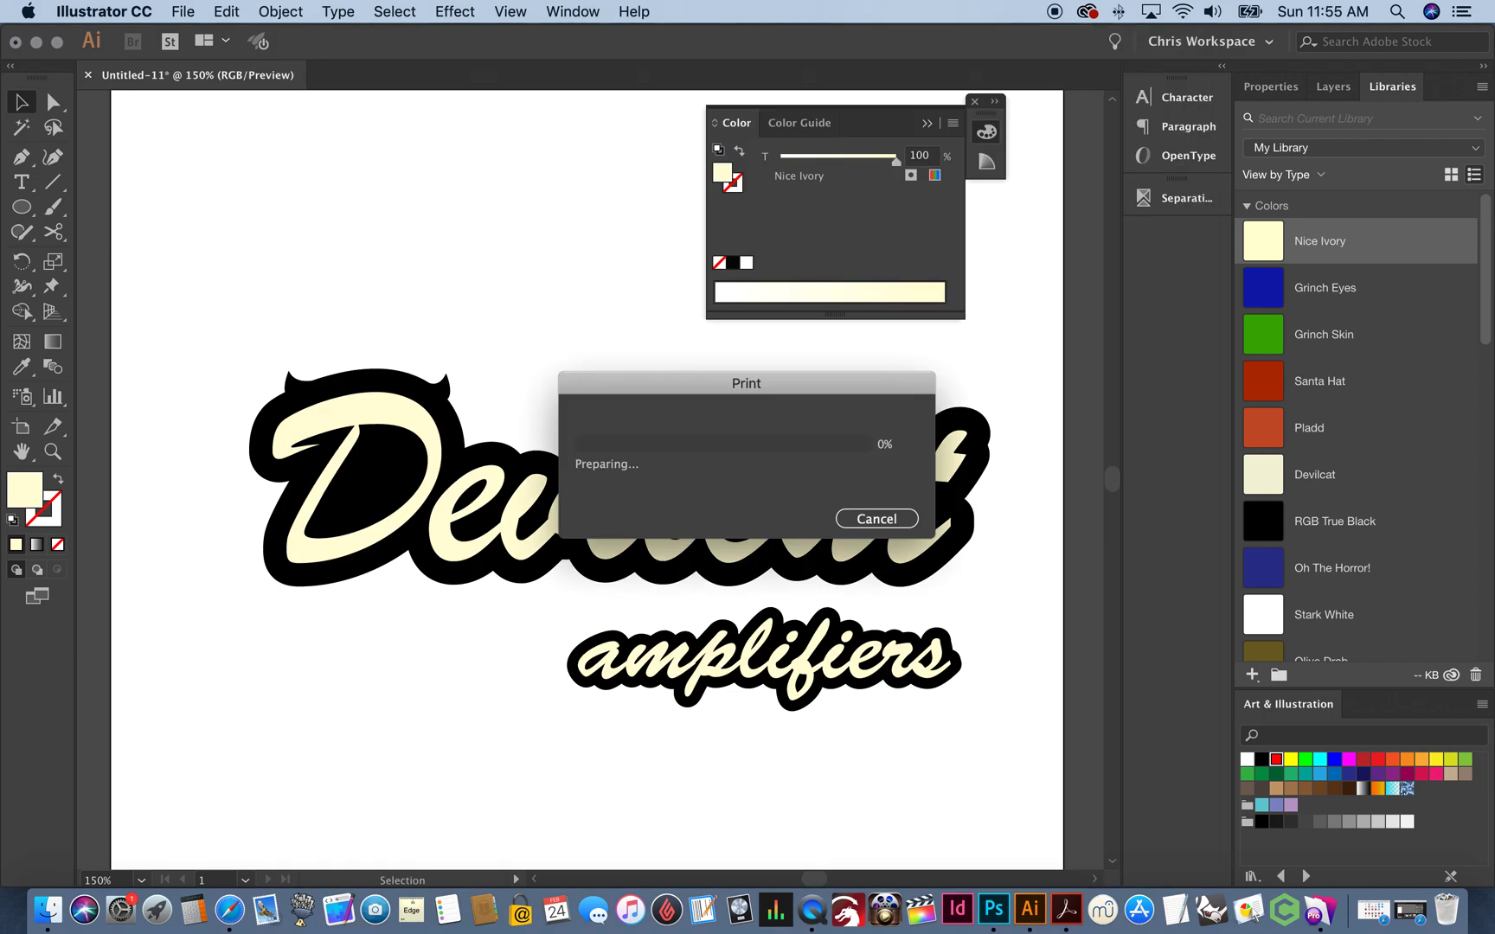
{"action": "left_click", "coordinate": [37, 42]}
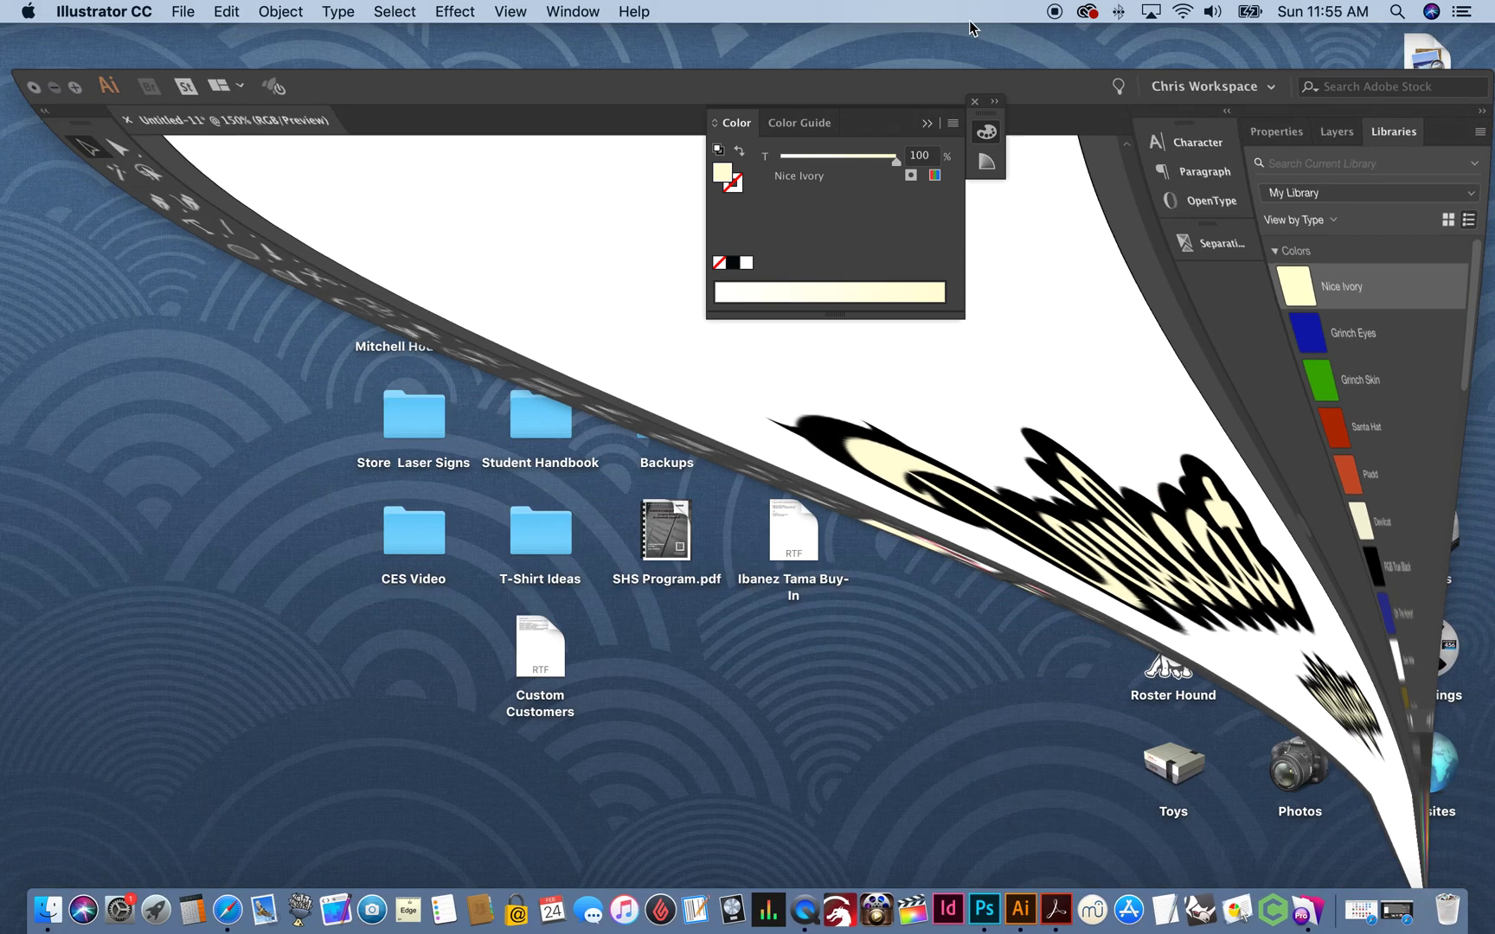
Open Devilcat.ps in Preview and review the ivory lettering and black backing plates
{"action": "double_click", "coordinate": [1417, 80]}
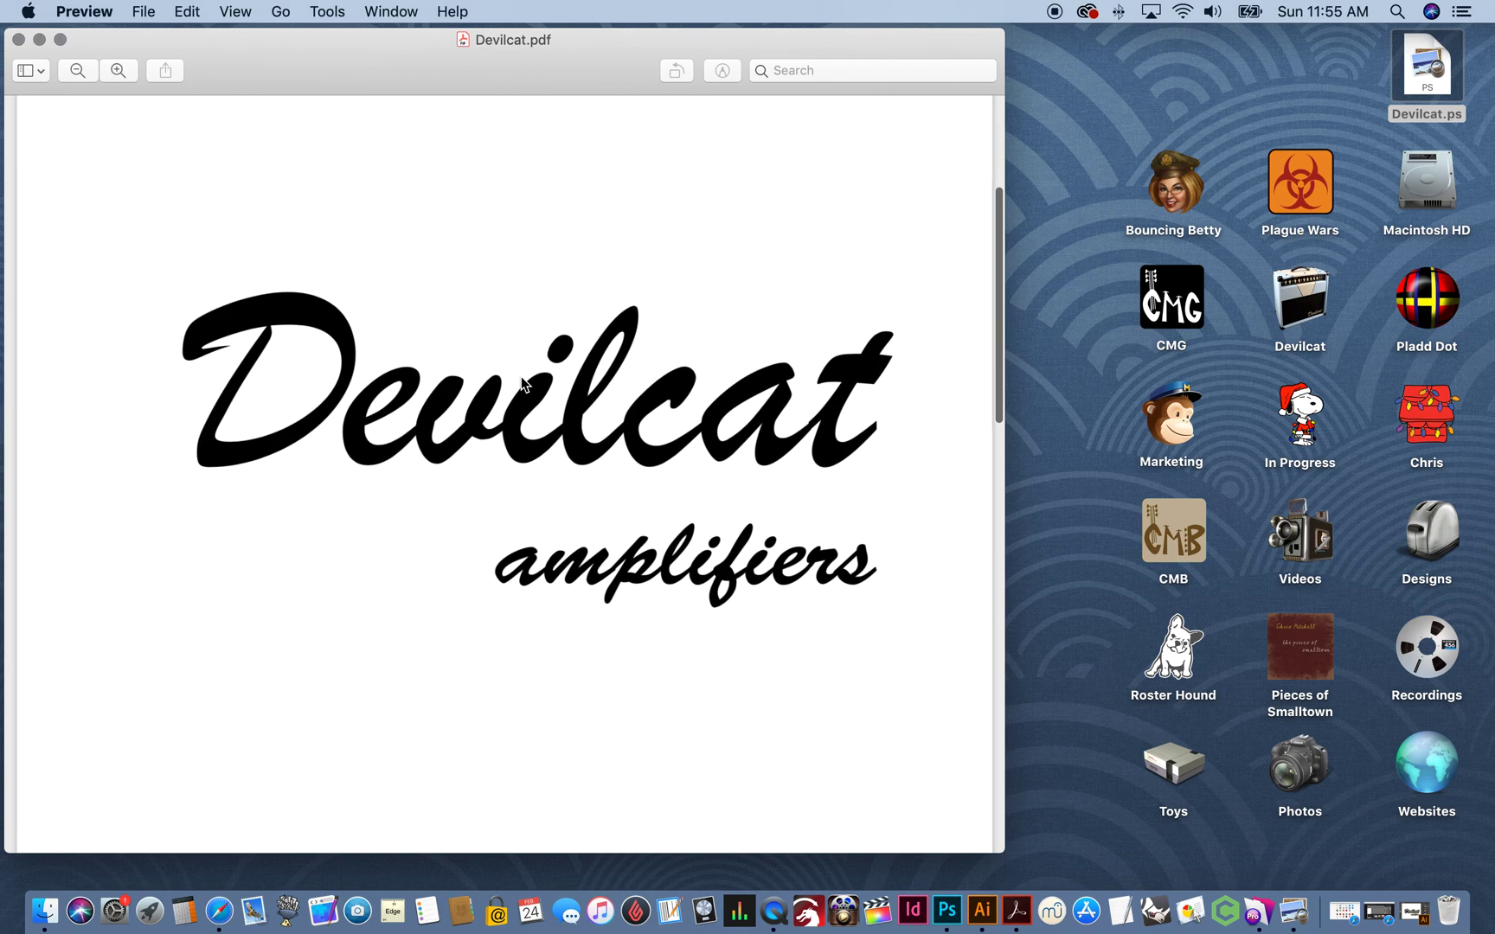
{"action": "scroll", "coordinate": [521, 384], "scroll_direction": "down", "scroll_amount": 3}
{"action": "scroll", "coordinate": [521, 376], "scroll_direction": "down", "scroll_amount": 10}
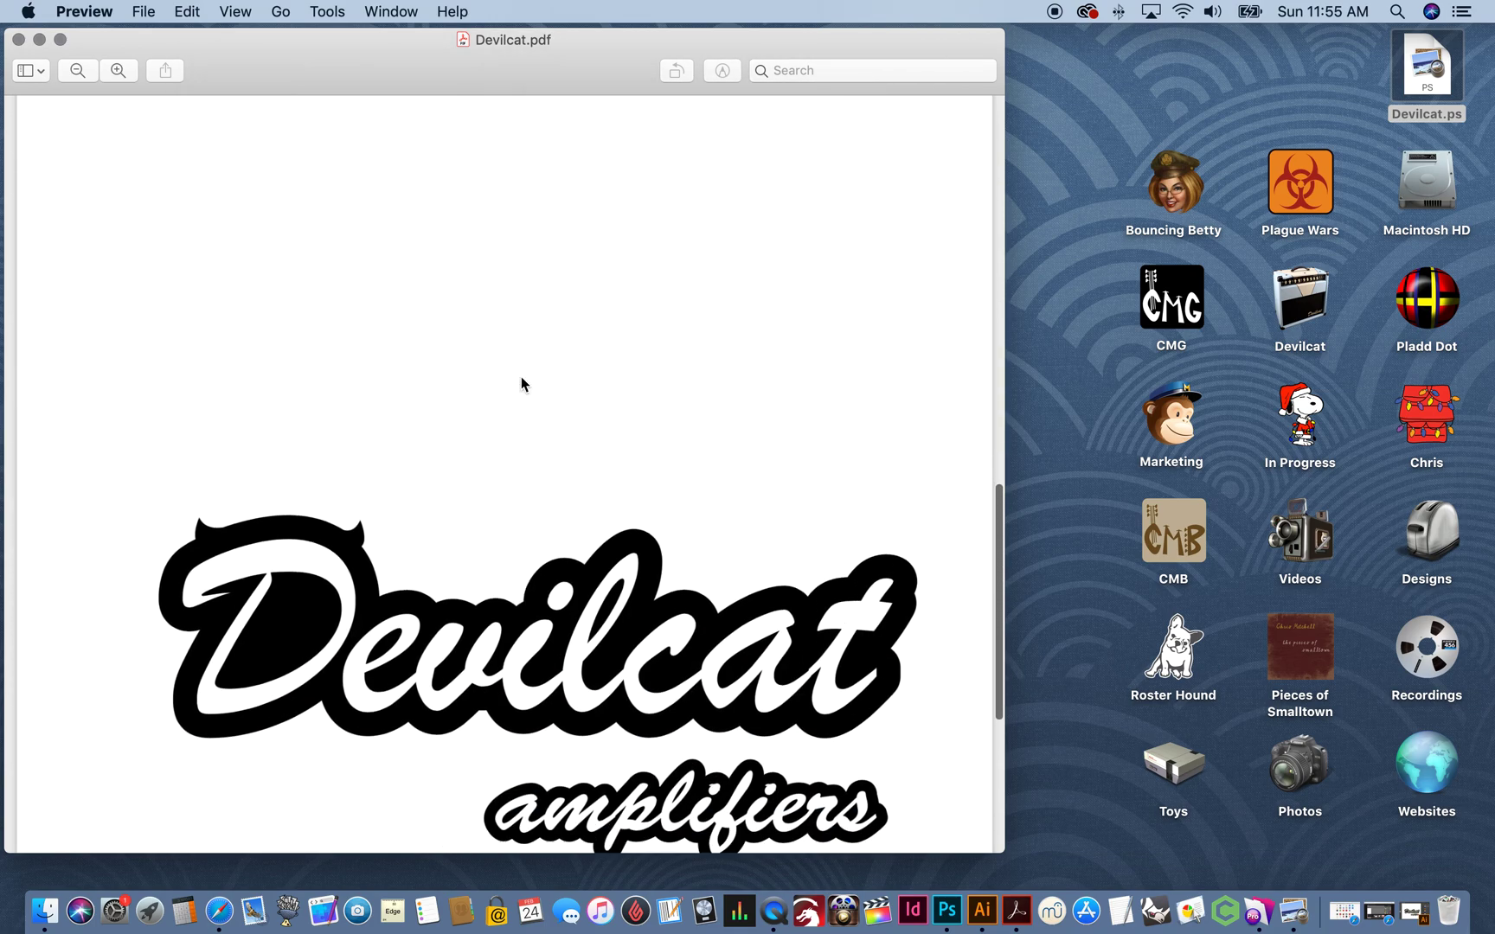
{"action": "scroll", "coordinate": [520, 376], "scroll_direction": "up", "scroll_amount": 9}
{"action": "scroll", "coordinate": [566, 263], "scroll_direction": "up", "scroll_amount": 3}
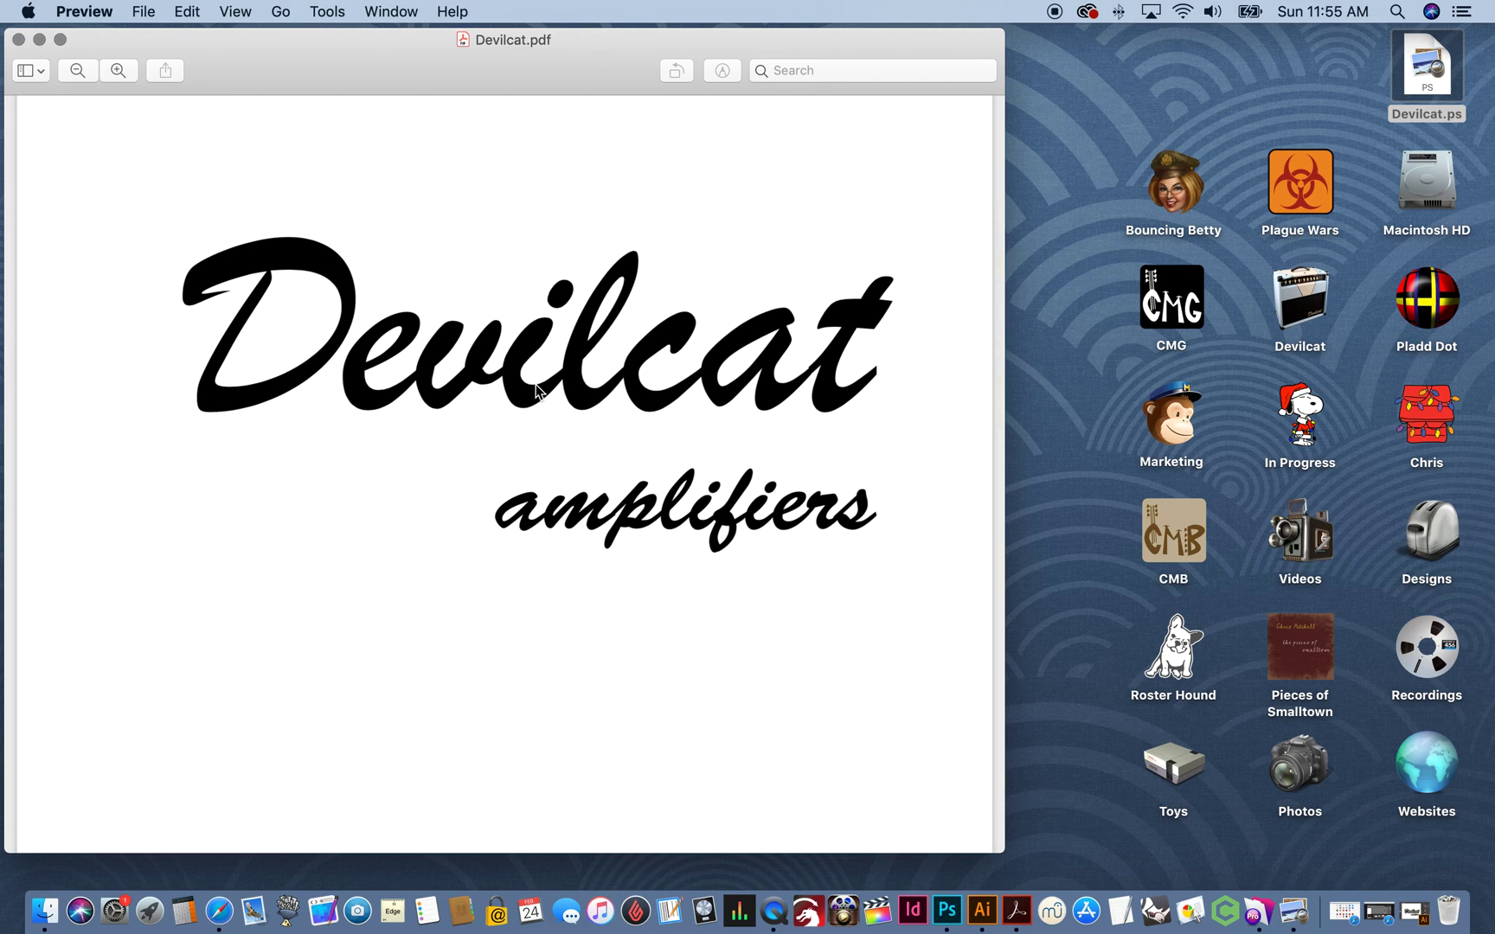
{"action": "scroll", "coordinate": [536, 389], "scroll_direction": "down", "scroll_amount": 10}
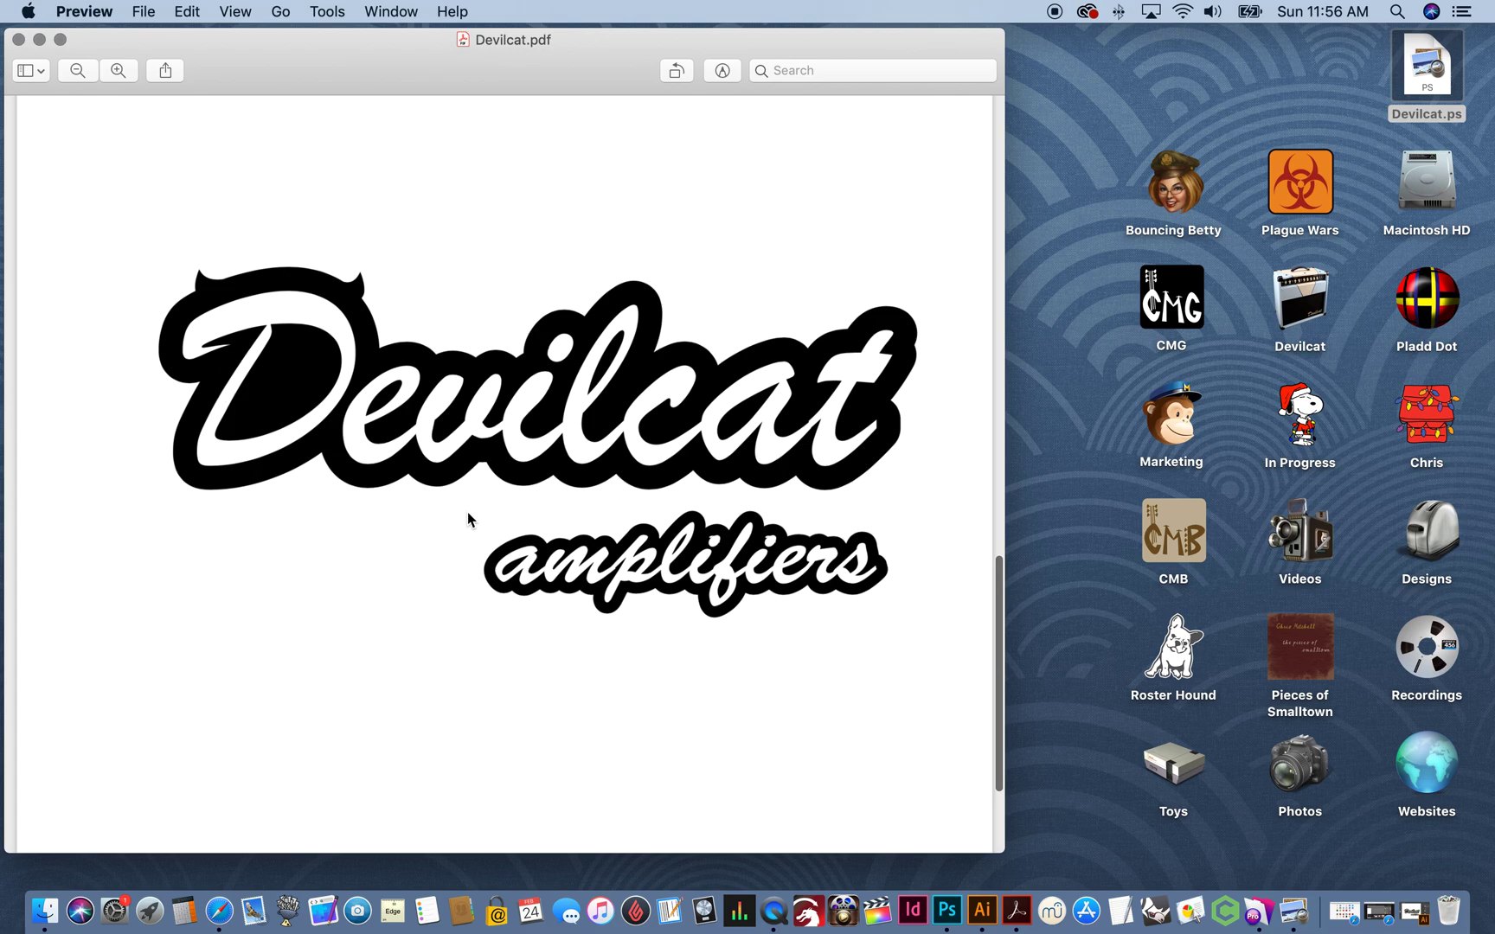
{"action": "scroll", "coordinate": [631, 549], "scroll_direction": "down", "scroll_amount": 15}
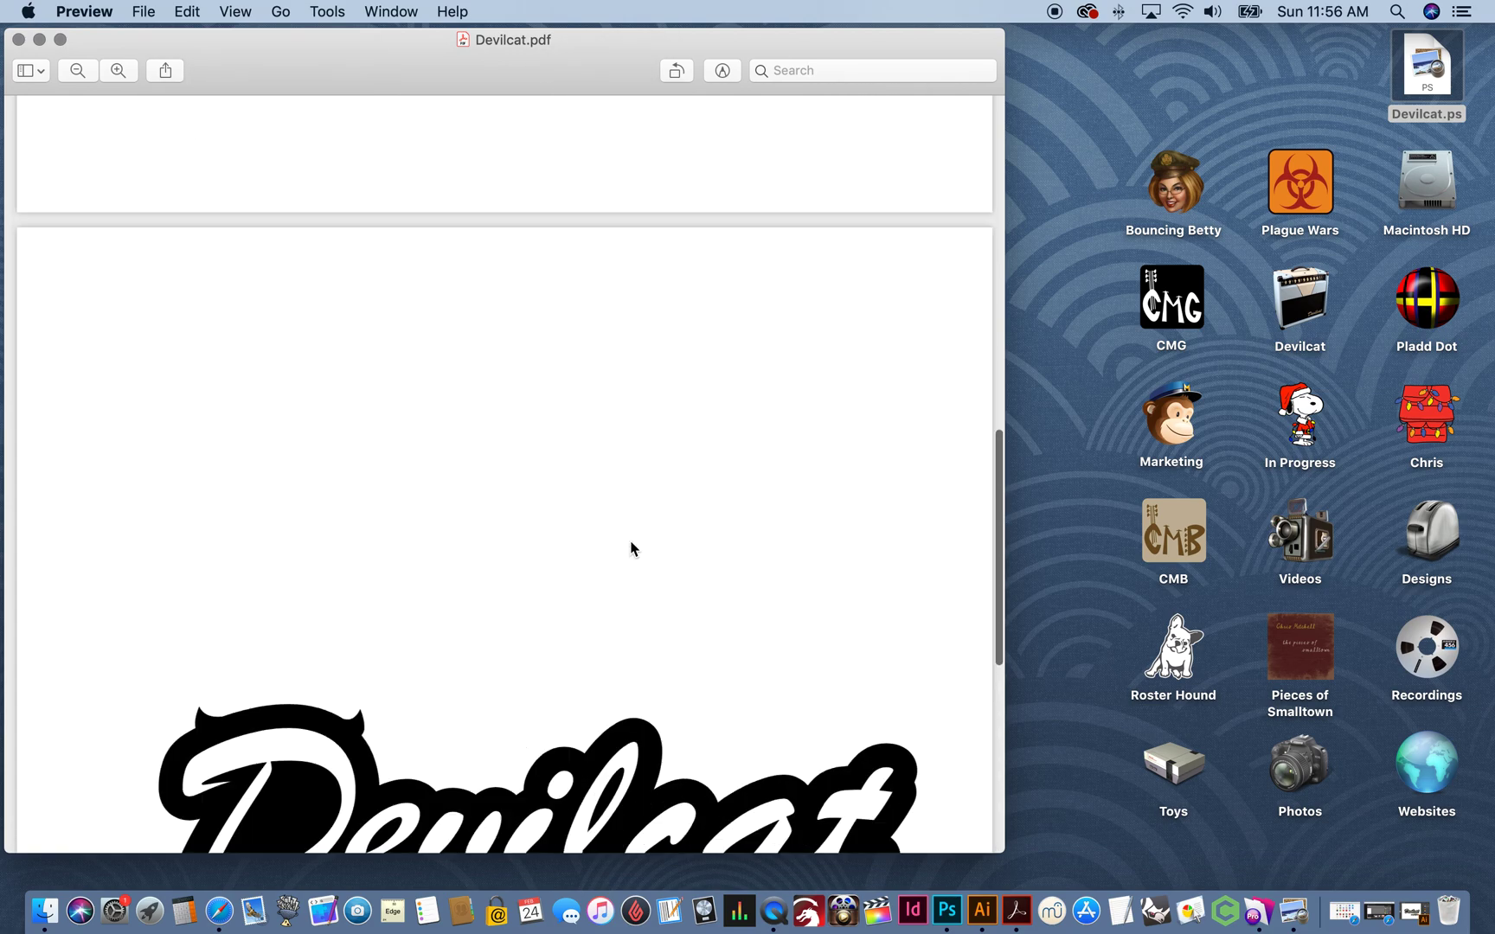
{"action": "scroll", "coordinate": [630, 548], "scroll_direction": "up", "scroll_amount": 5}
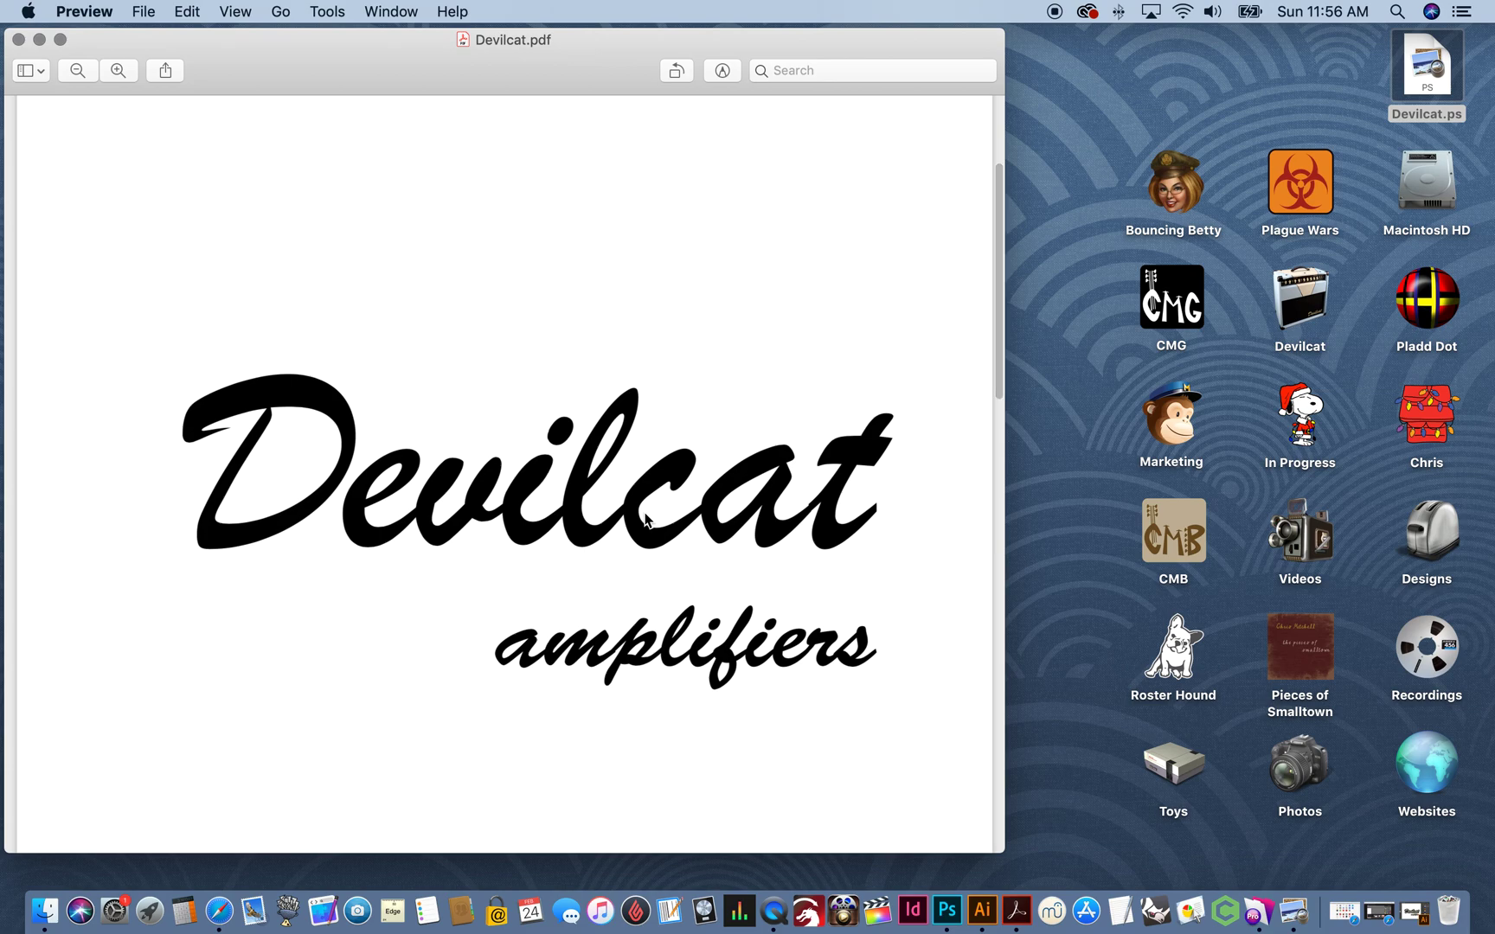